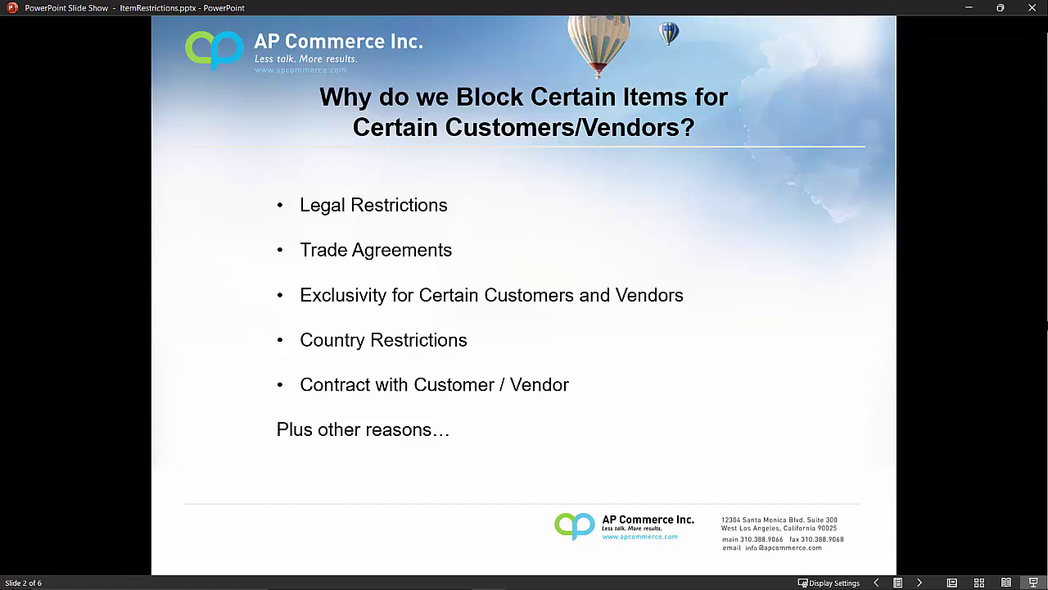
key(Right)
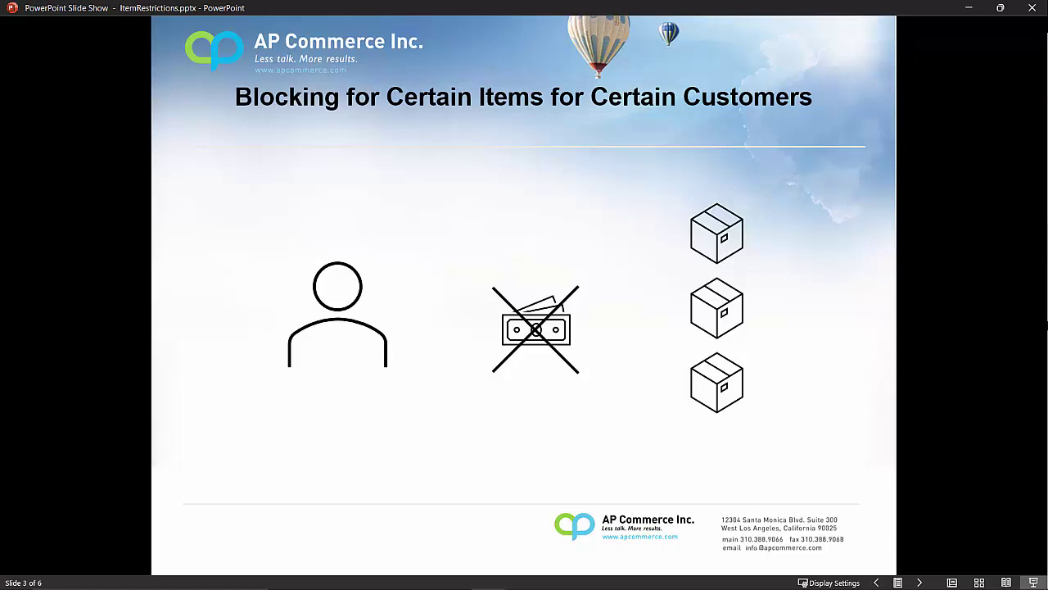
key(Right)
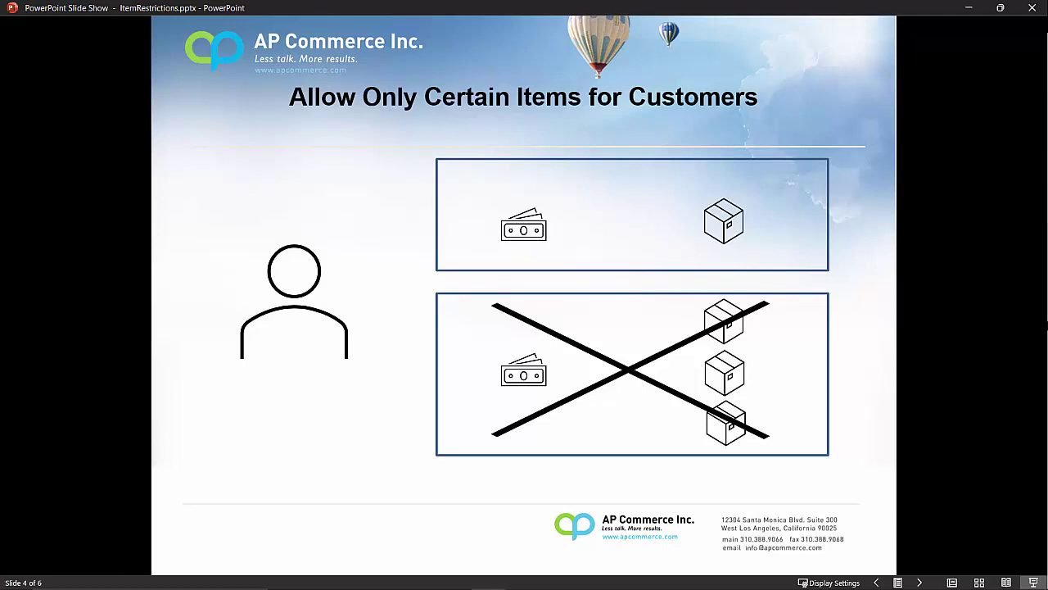
key(Right)
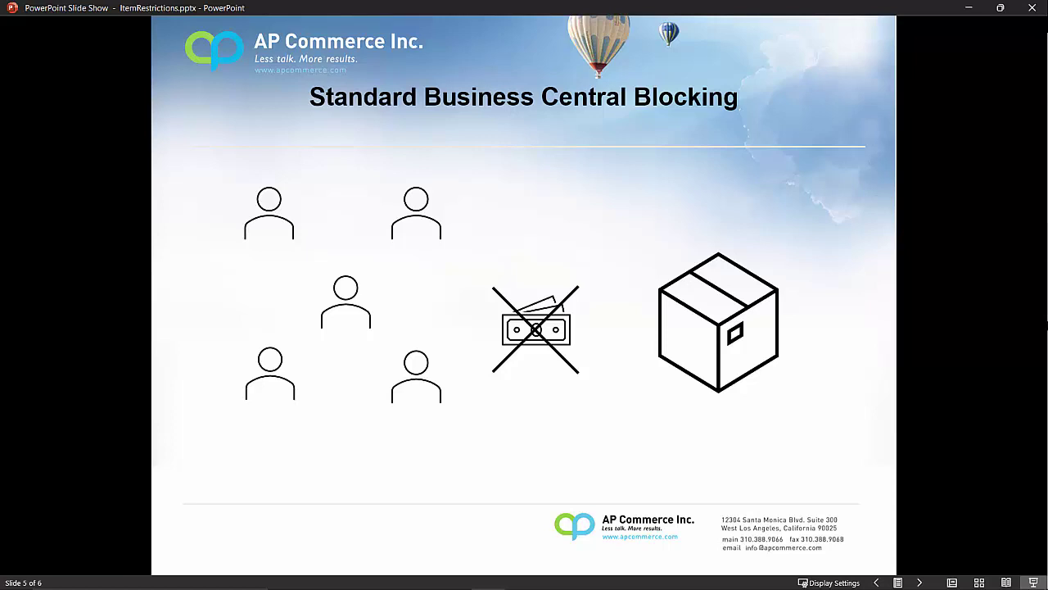
key(Right)
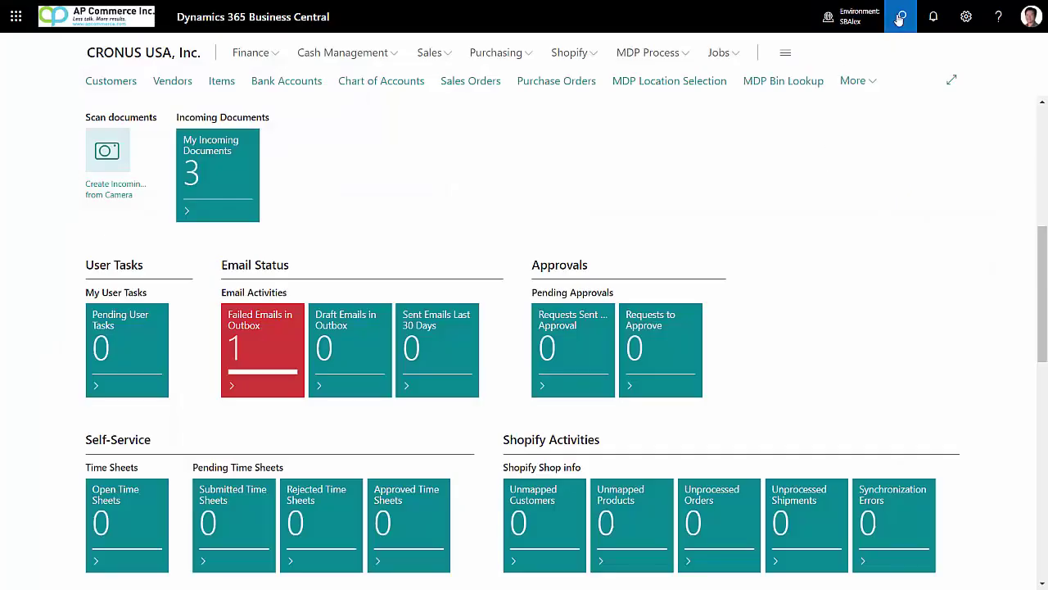
- Search for the item restrictions page and open the Item Restrictions list
click(900, 19)
text(item restri)
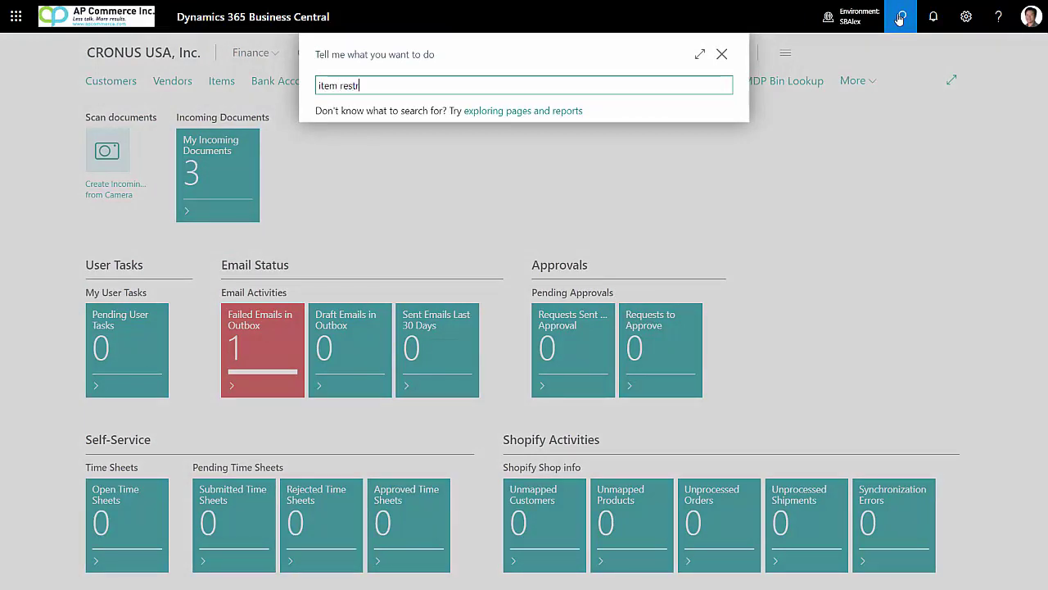
text(c)
key(Return)
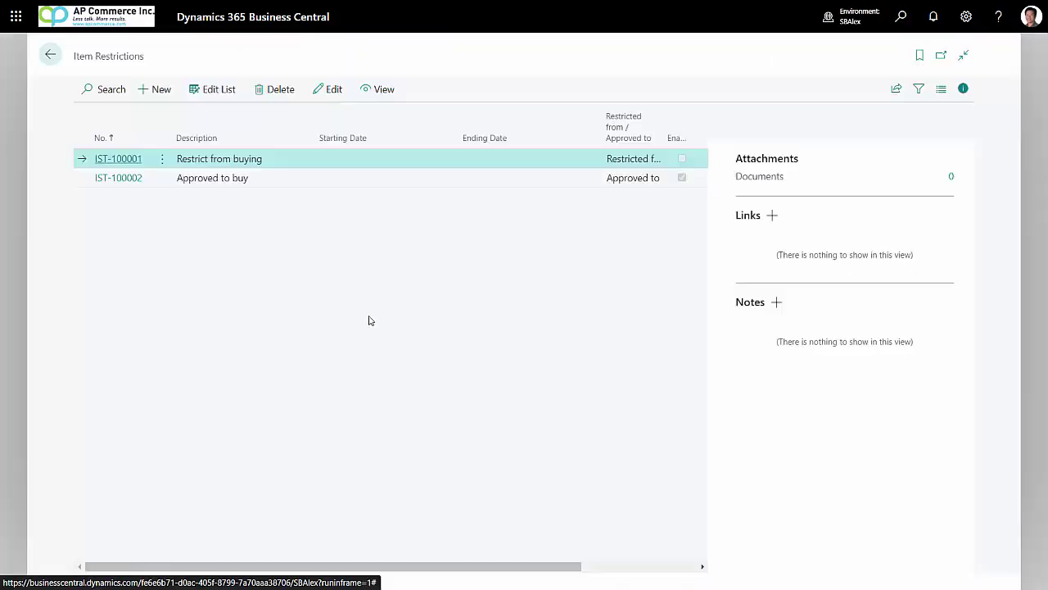
- Create a new item restriction described as "My Restriction" and set its restriction type to Restricted from
click(161, 89)
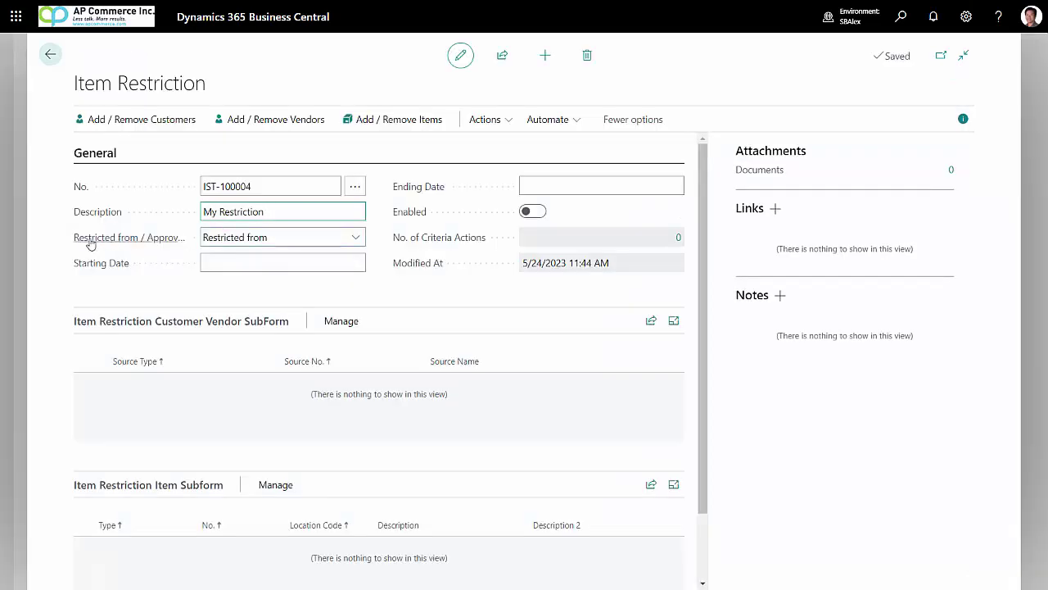
click(244, 238)
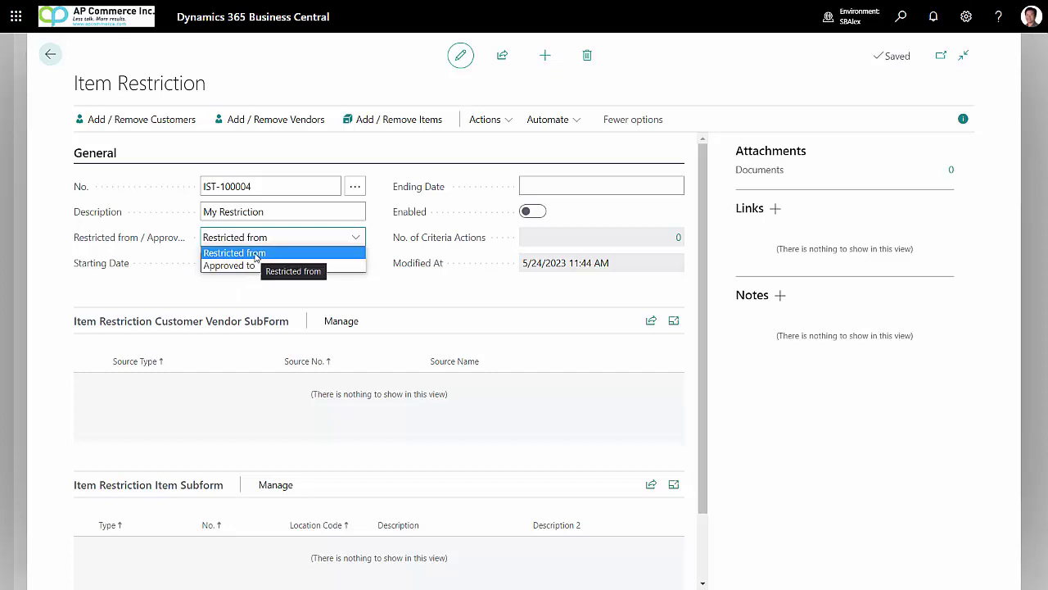
click(257, 256)
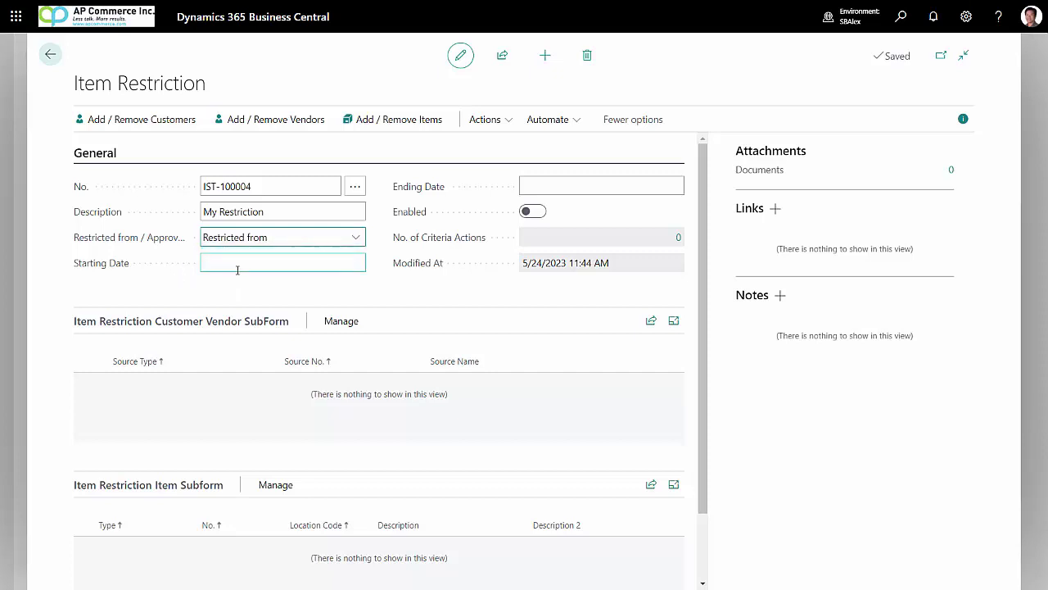
mouse_move(188, 246)
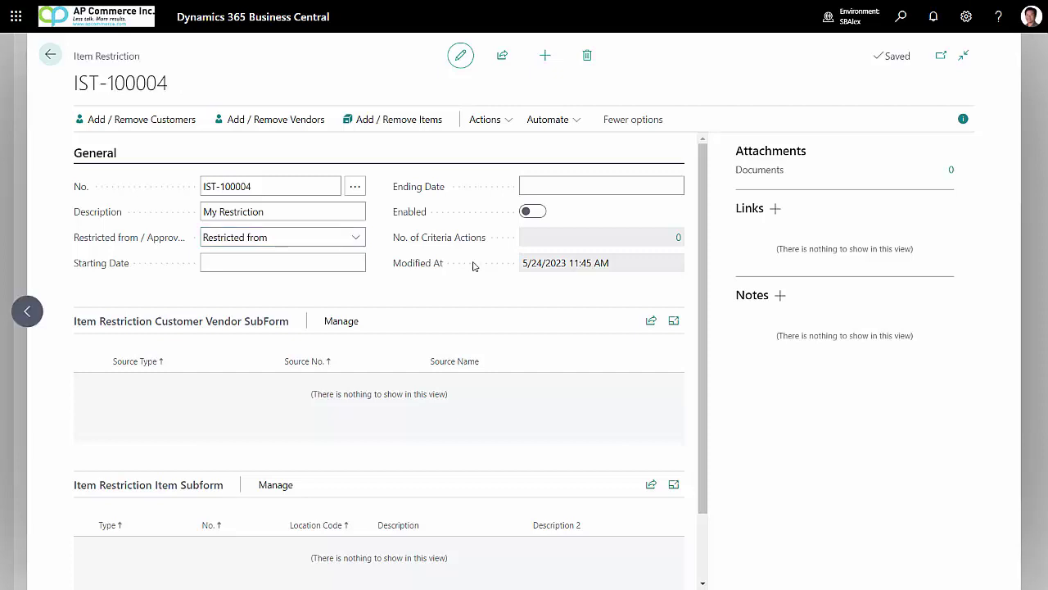
- Add customers with a Sales ($) filter of <10000 to the restriction and look through the resulting customer lines
click(155, 122)
click(541, 187)
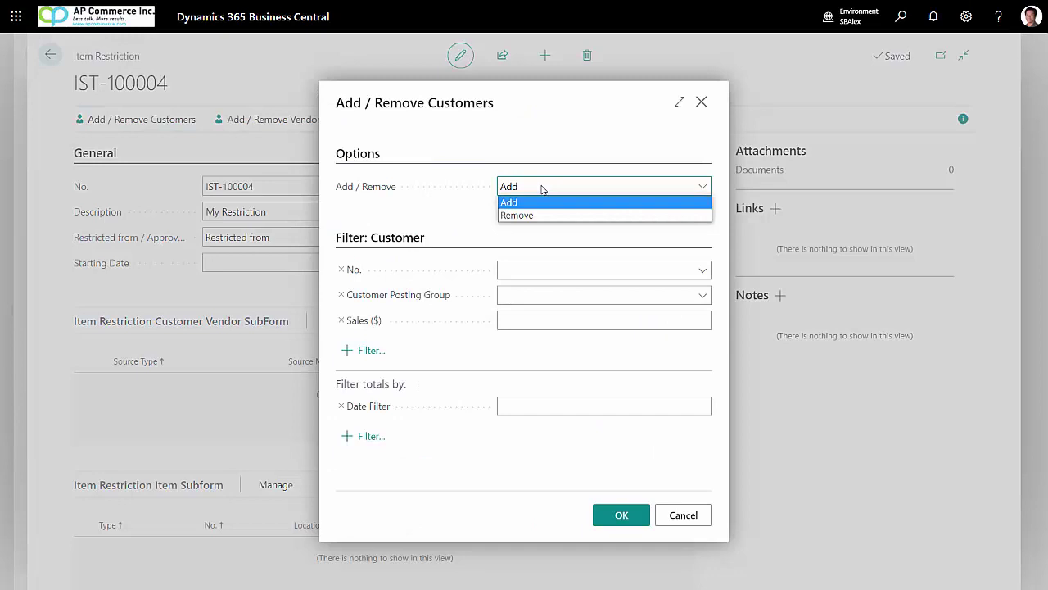
click(541, 187)
click(566, 320)
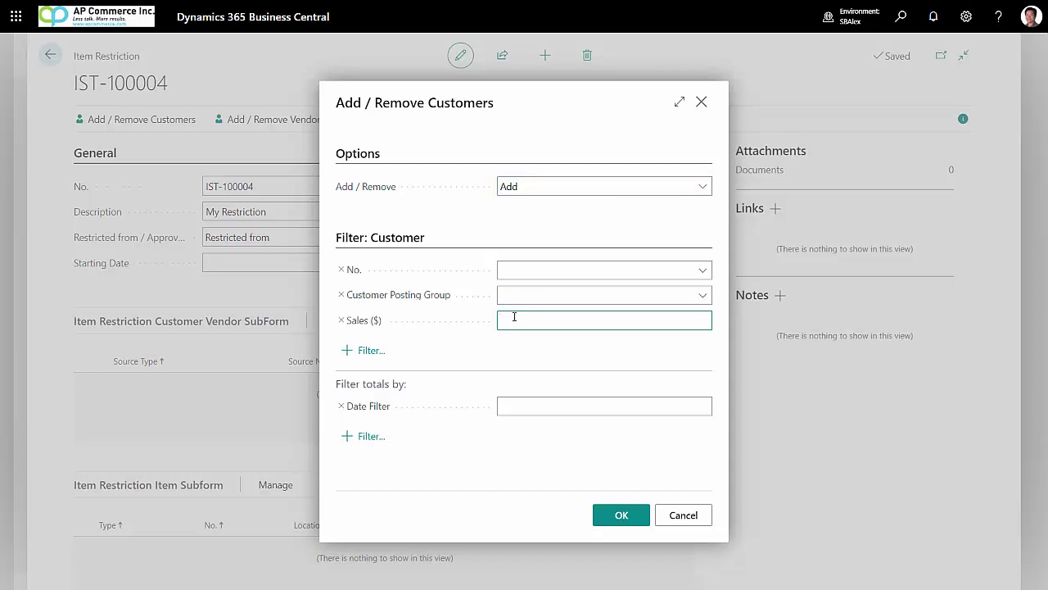
text(<10000)
key(Tab)
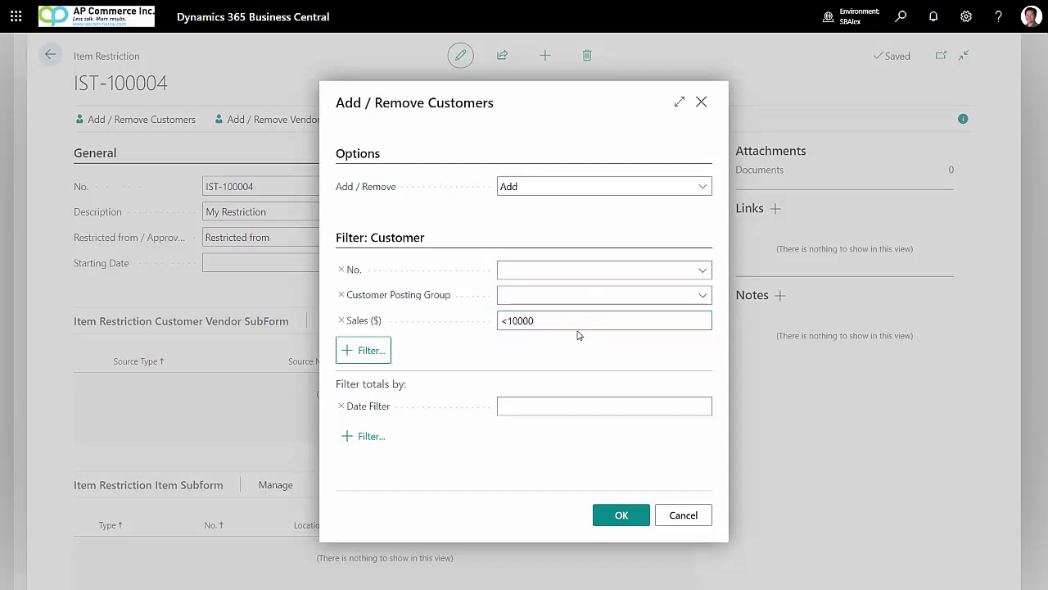
click(621, 515)
scroll(358, 407, down, 3)
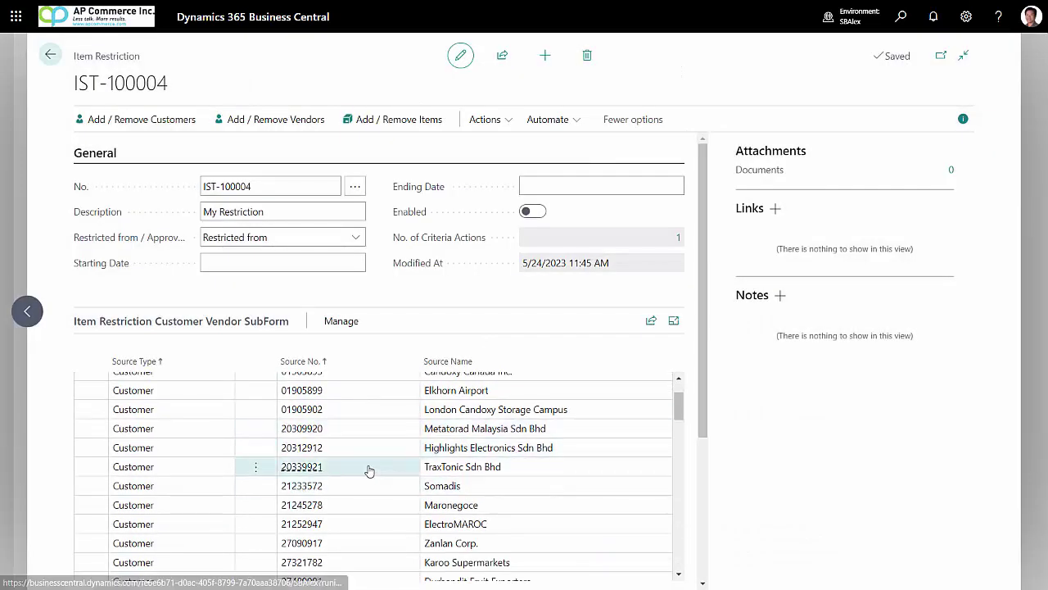
scroll(446, 448, down, 3)
scroll(446, 448, down, 4)
scroll(511, 492, up, 6)
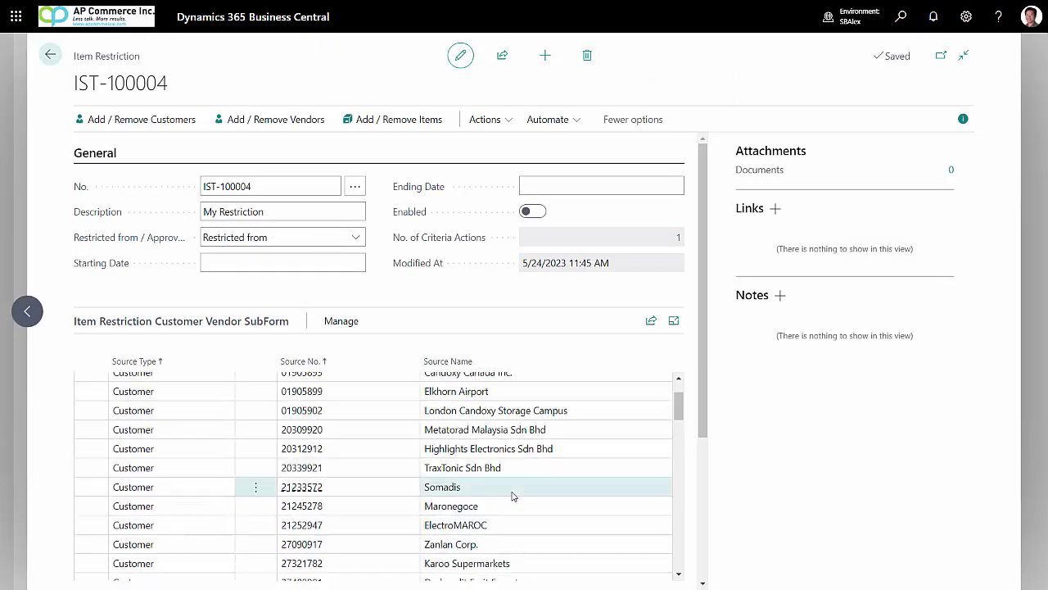
- Remove customers whose number matches 2* from the restriction and check the customer lines
click(148, 121)
click(604, 186)
click(532, 214)
click(533, 269)
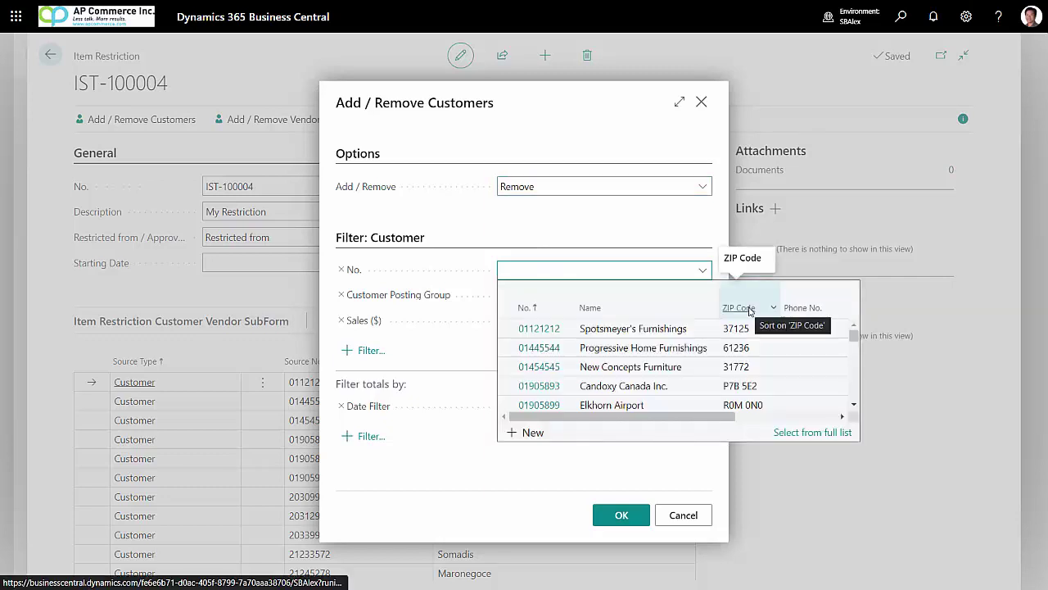
text(2*)
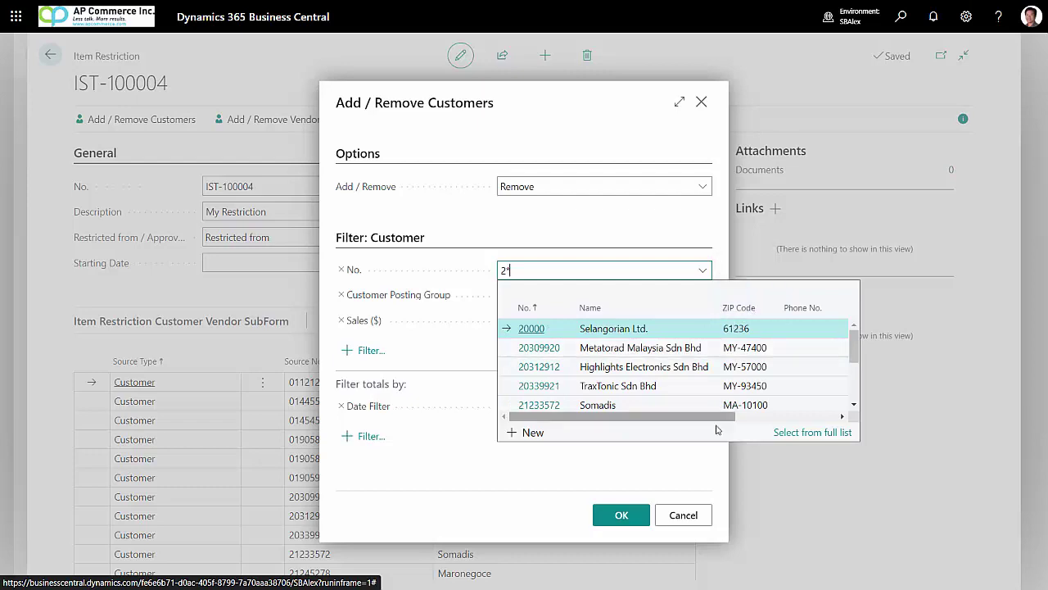
click(635, 516)
scroll(321, 435, down, 2)
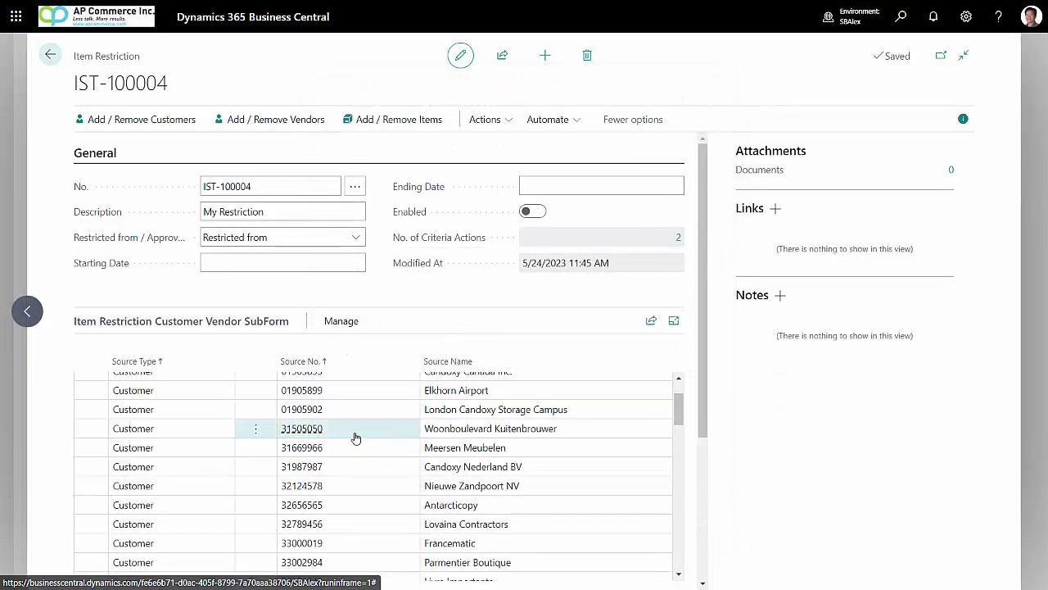
scroll(344, 430, up, 2)
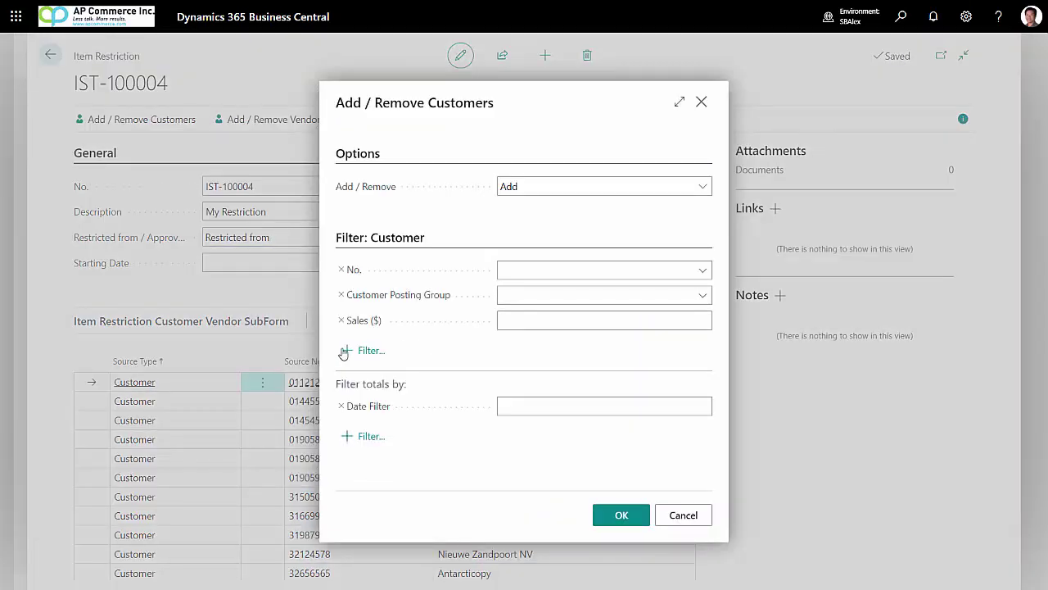
- Examine which additional filter fields can be used for adding or removing customers, leaving the customer selection without applying anything
click(394, 343)
scroll(445, 299, down, 5)
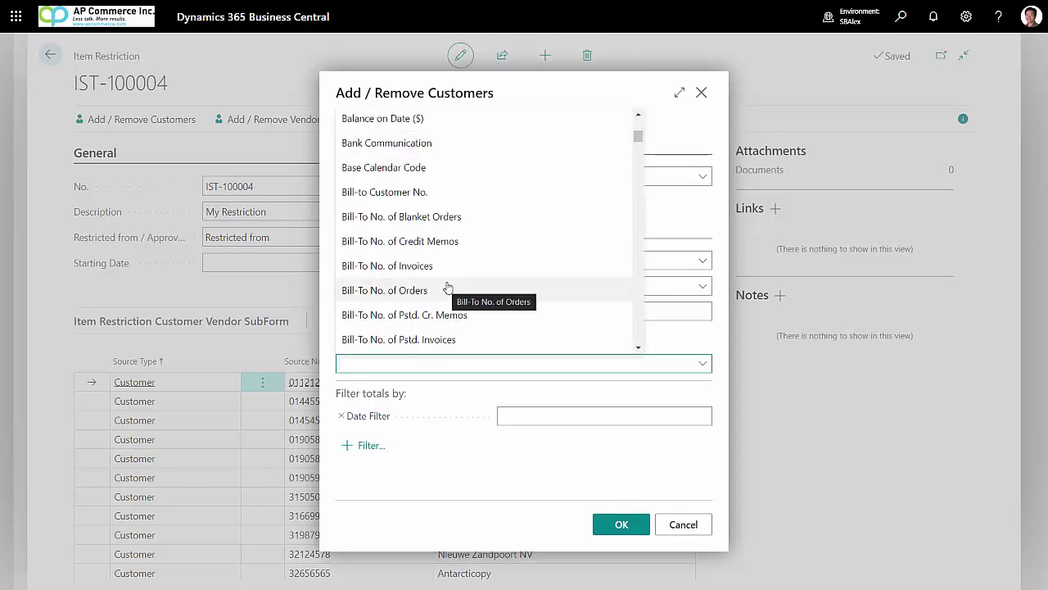
scroll(475, 294, down, 3)
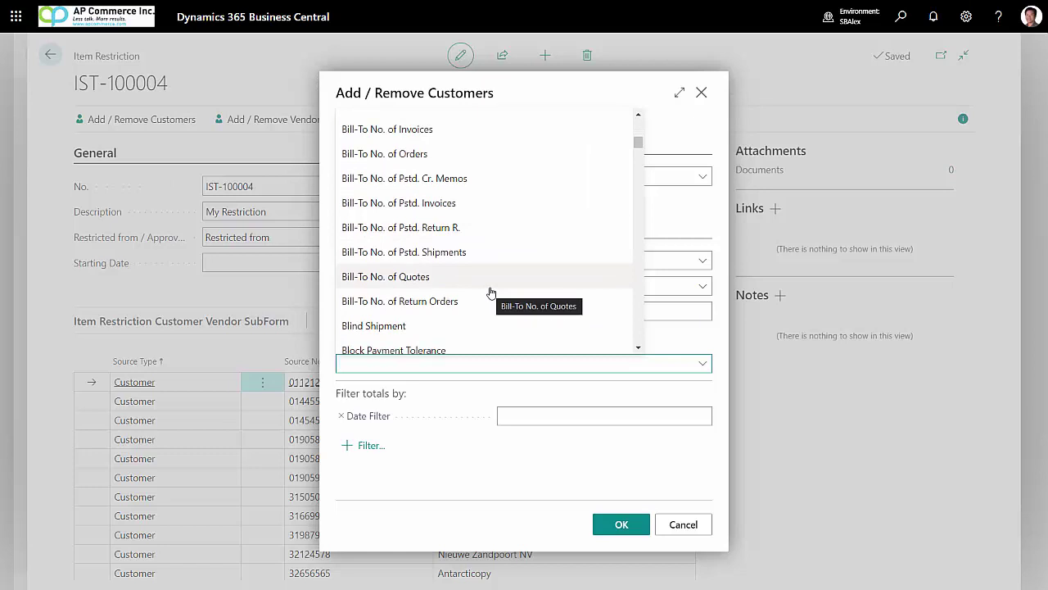
key(Escape)
key(Escape)
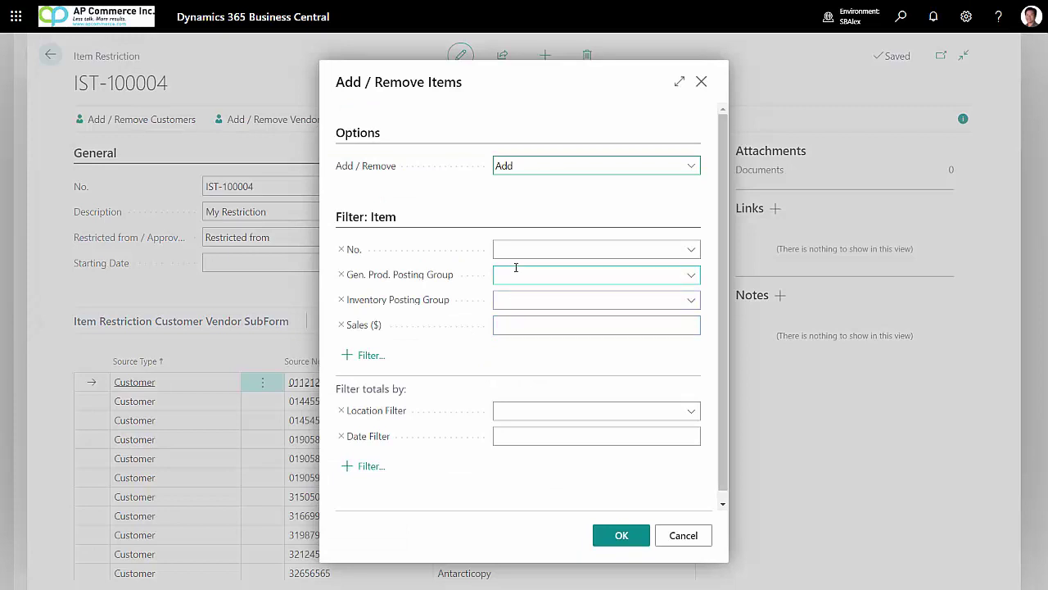
- Add item number 1000 to the restriction's item list
click(517, 248)
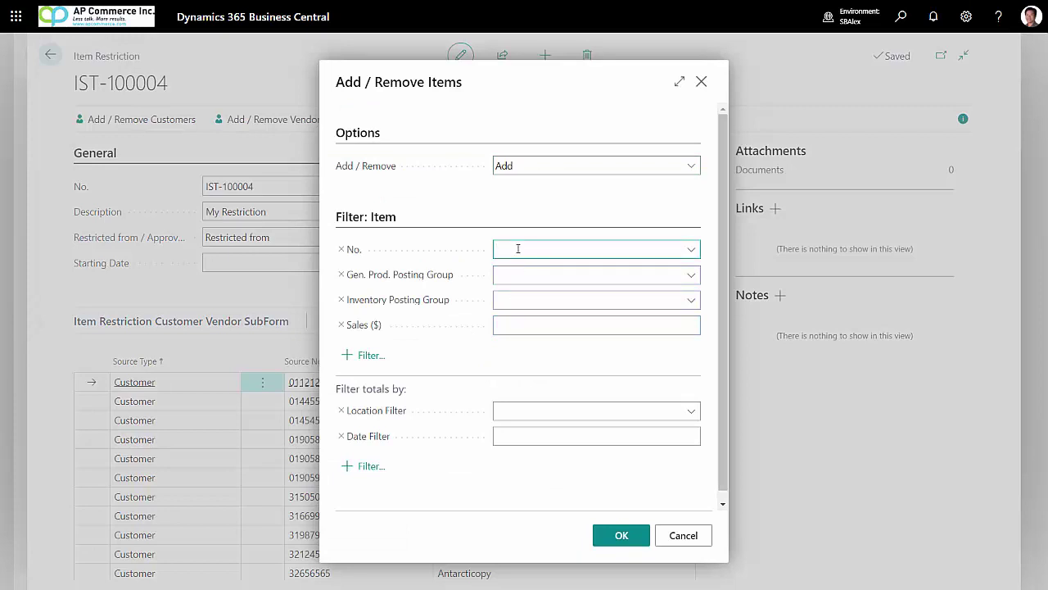
text(1000)
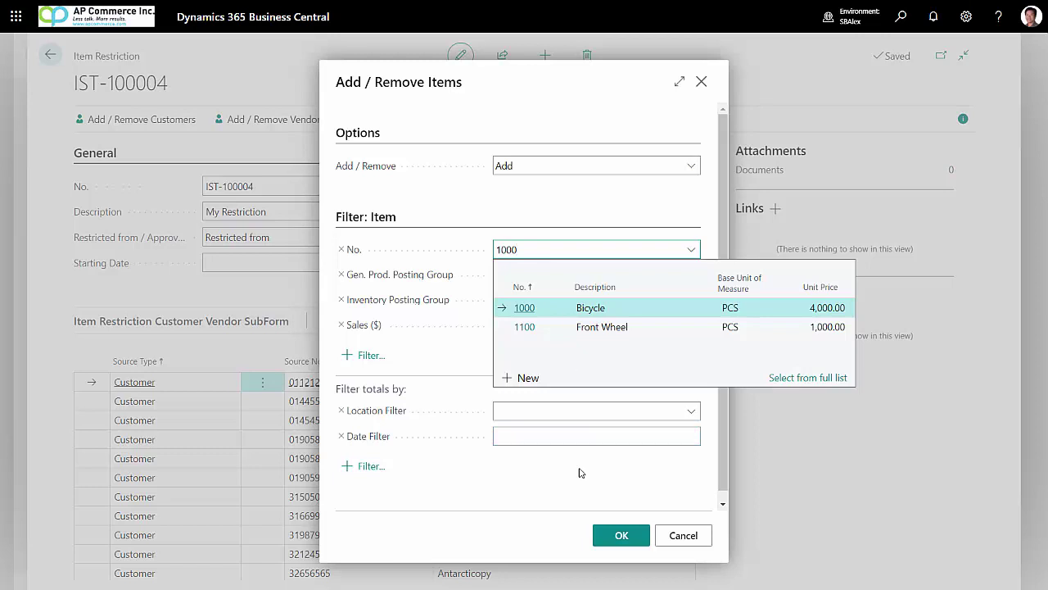
click(622, 534)
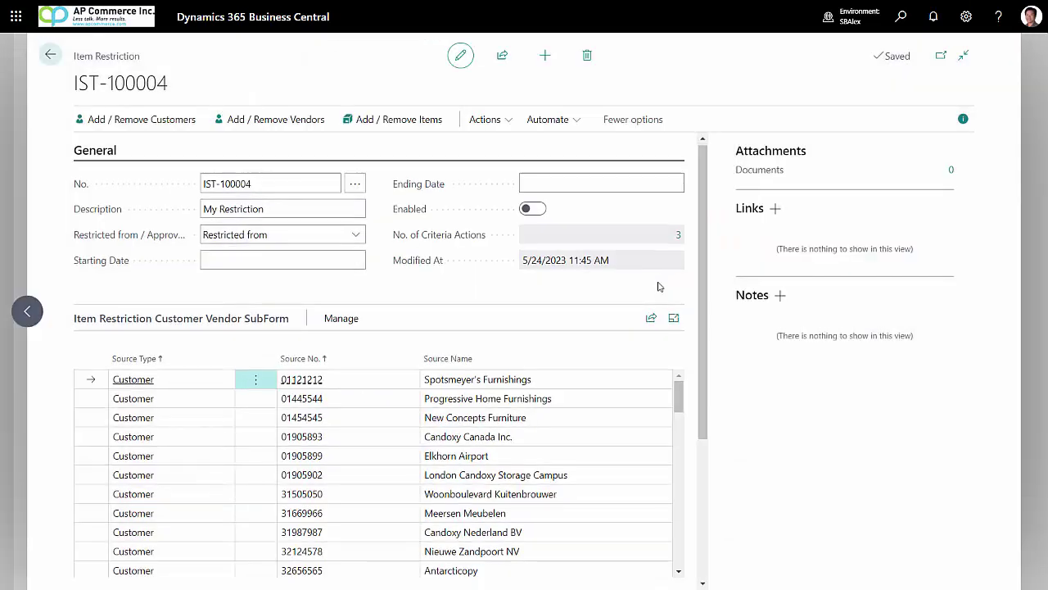
scroll(660, 283, down, 3)
scroll(660, 283, up, 3)
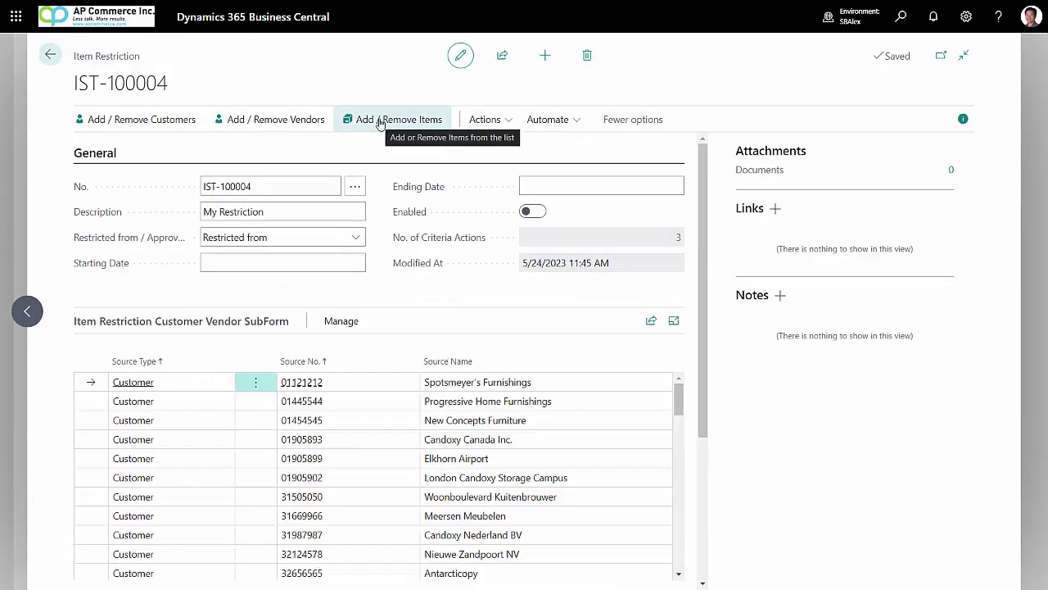
- Add item number 70000 to the restriction with the location filter BLUE
click(376, 121)
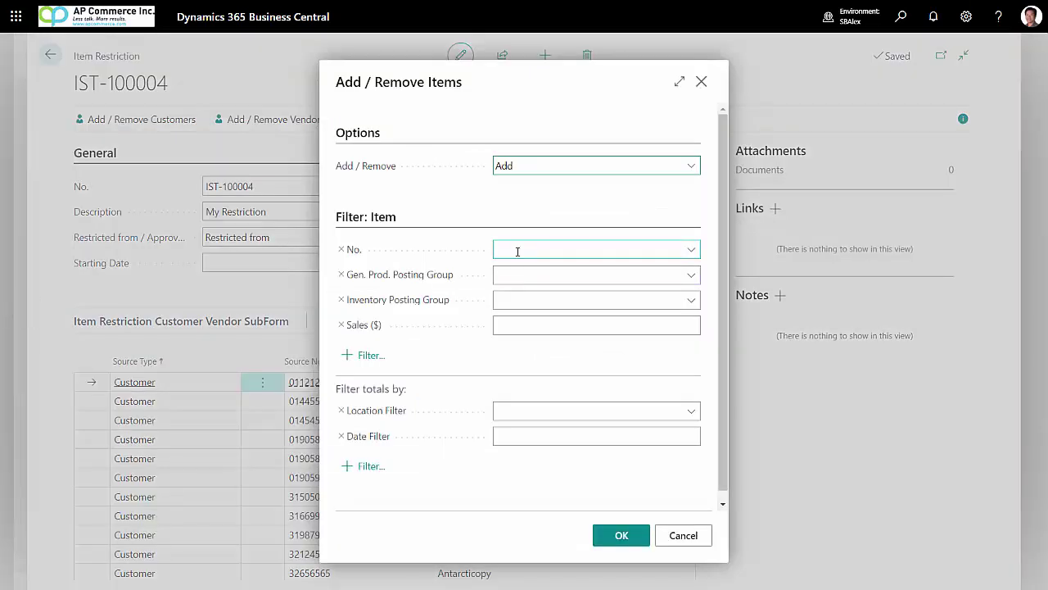
click(518, 247)
text(70000)
key(Tab)
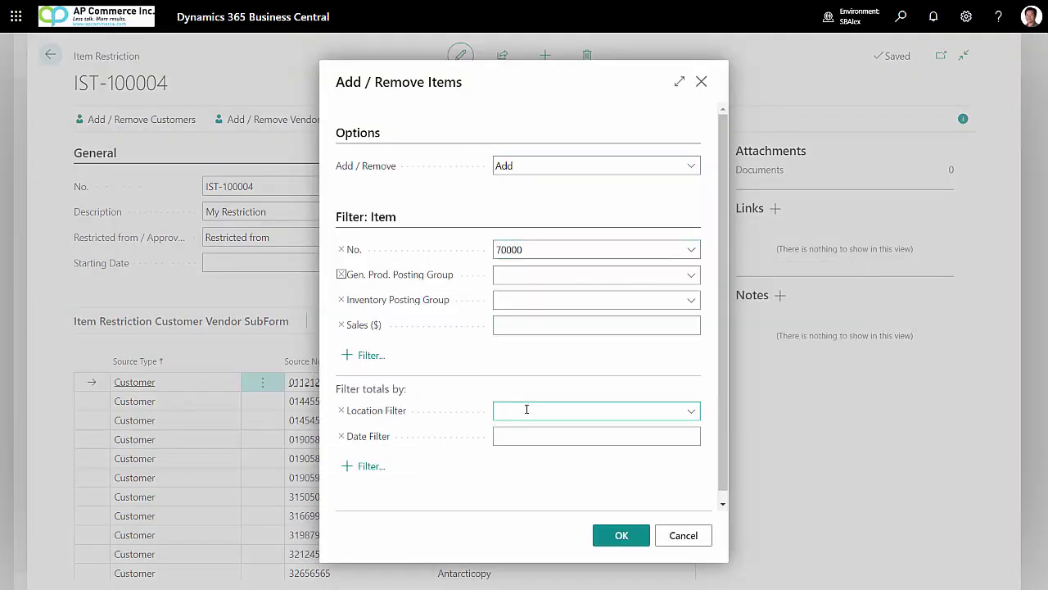
click(526, 410)
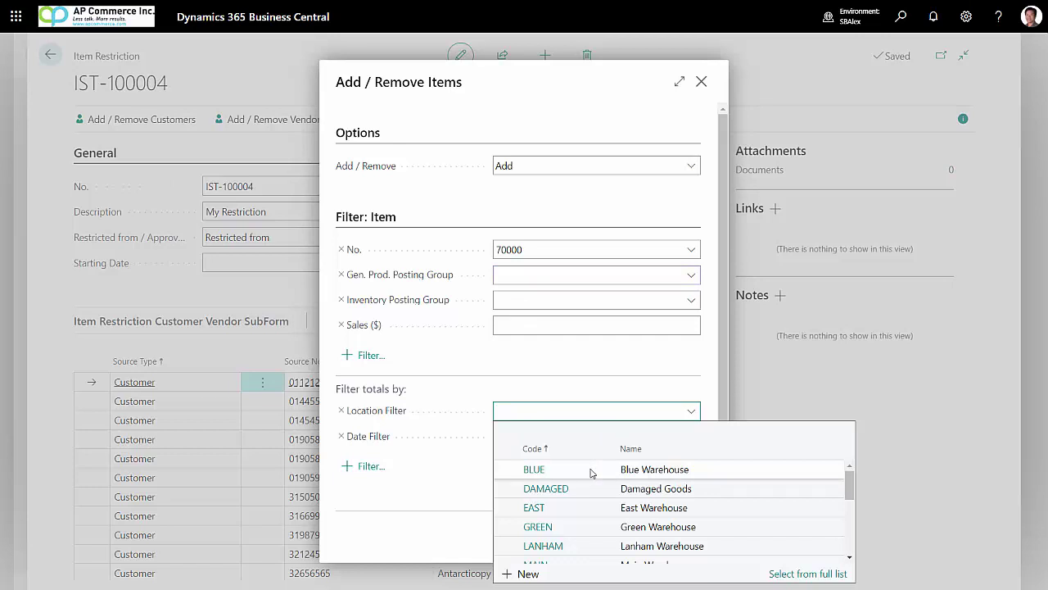
click(592, 470)
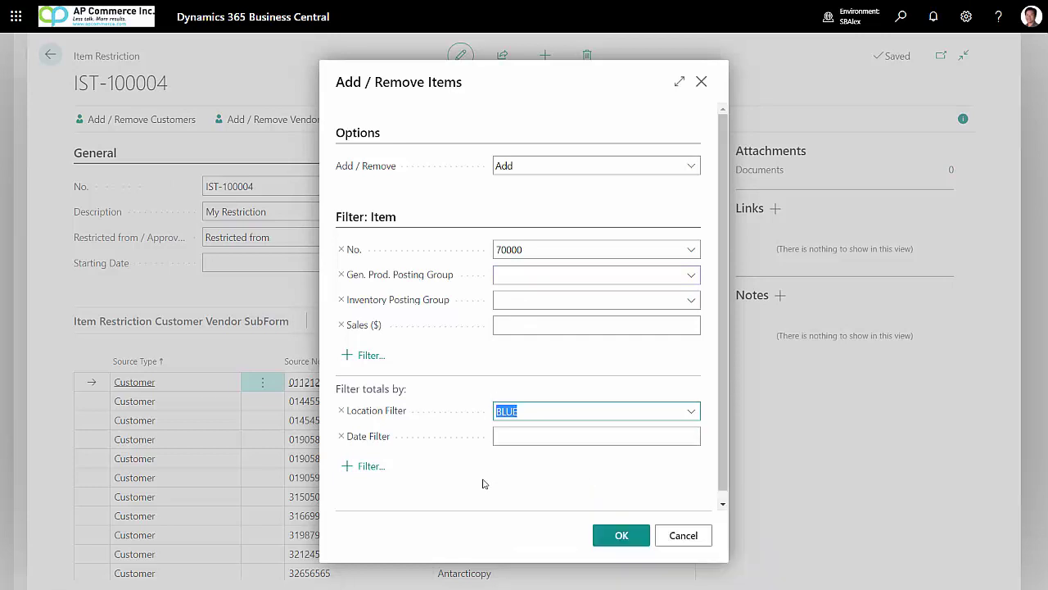
click(607, 535)
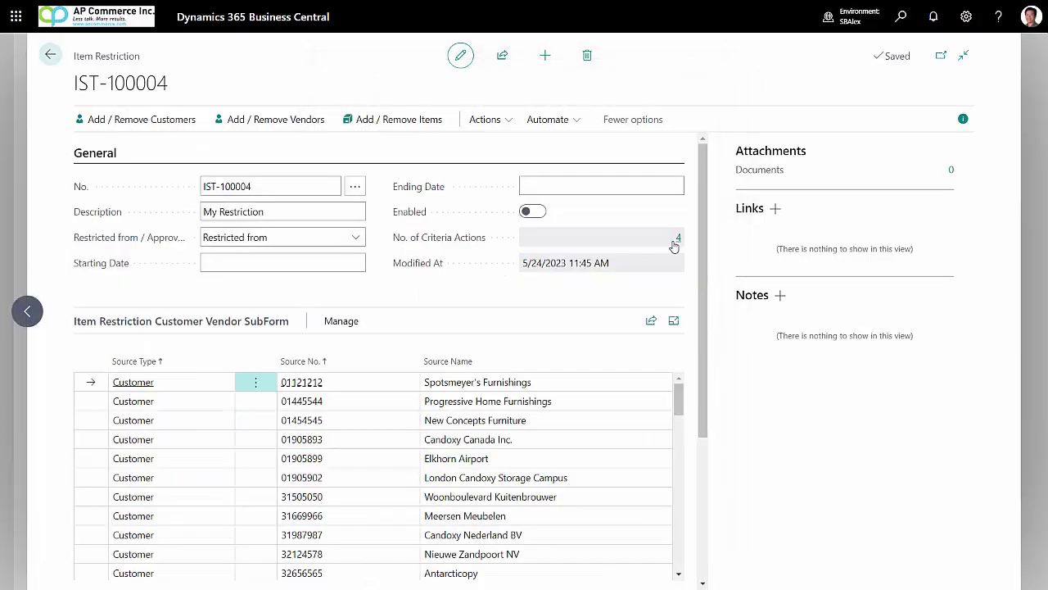
- Review the criteria actions recorded for the restriction, return to its card and enable the restriction
scroll(669, 537, up, 3)
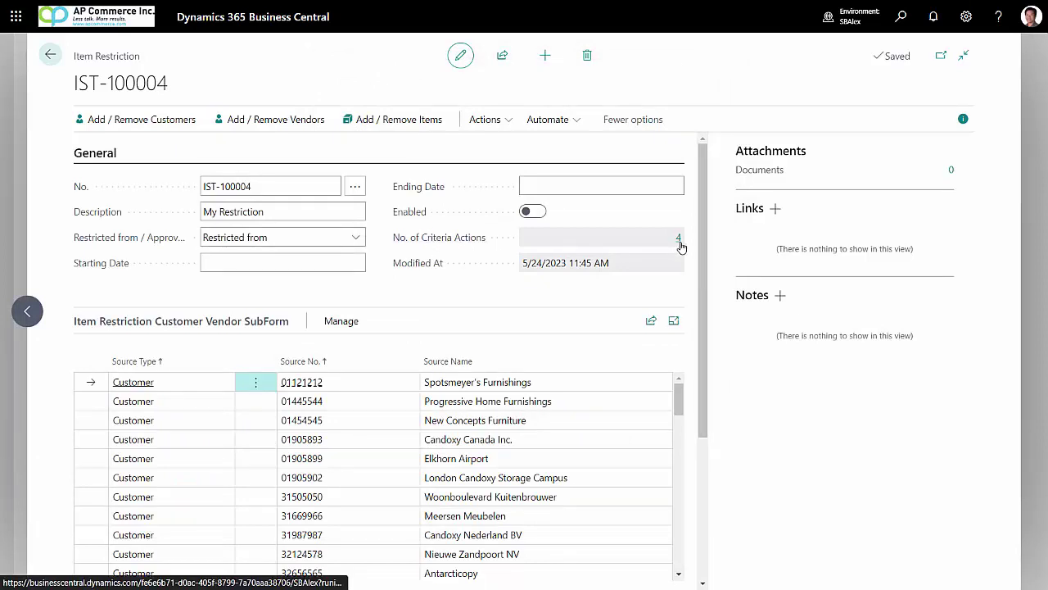
click(711, 236)
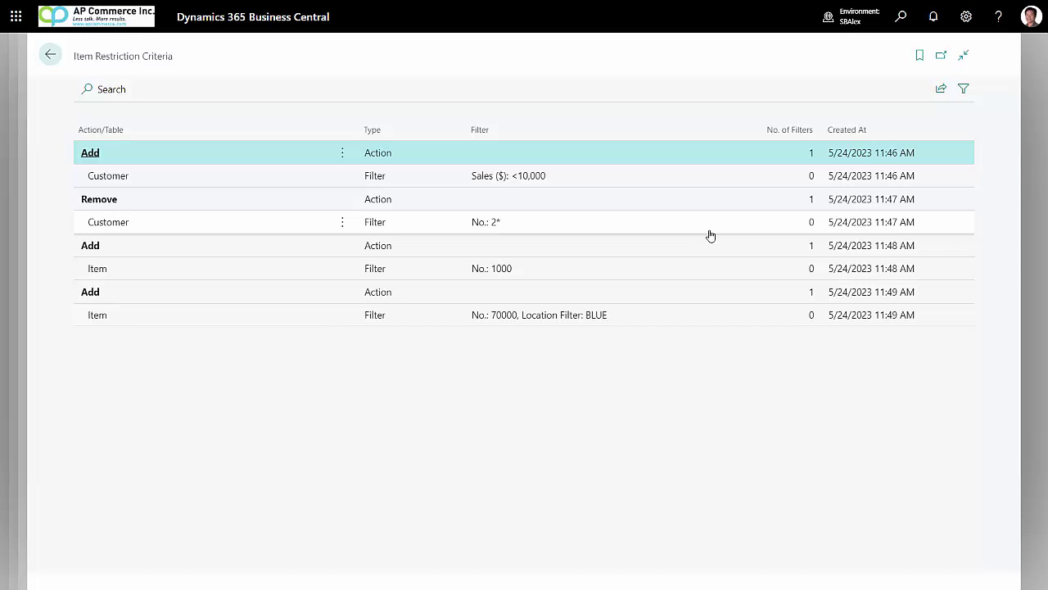
key(Escape)
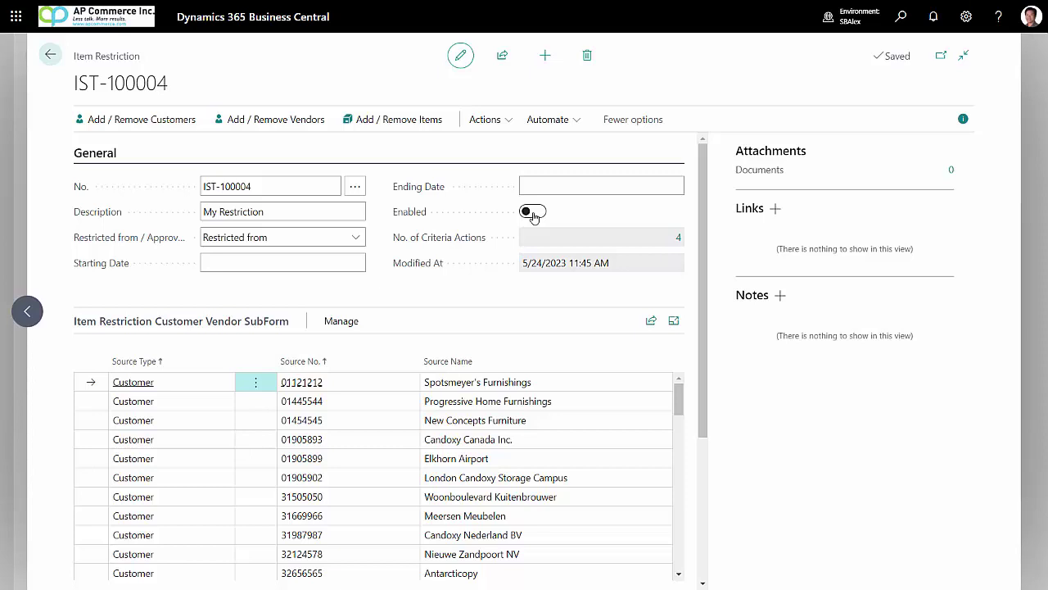
click(533, 214)
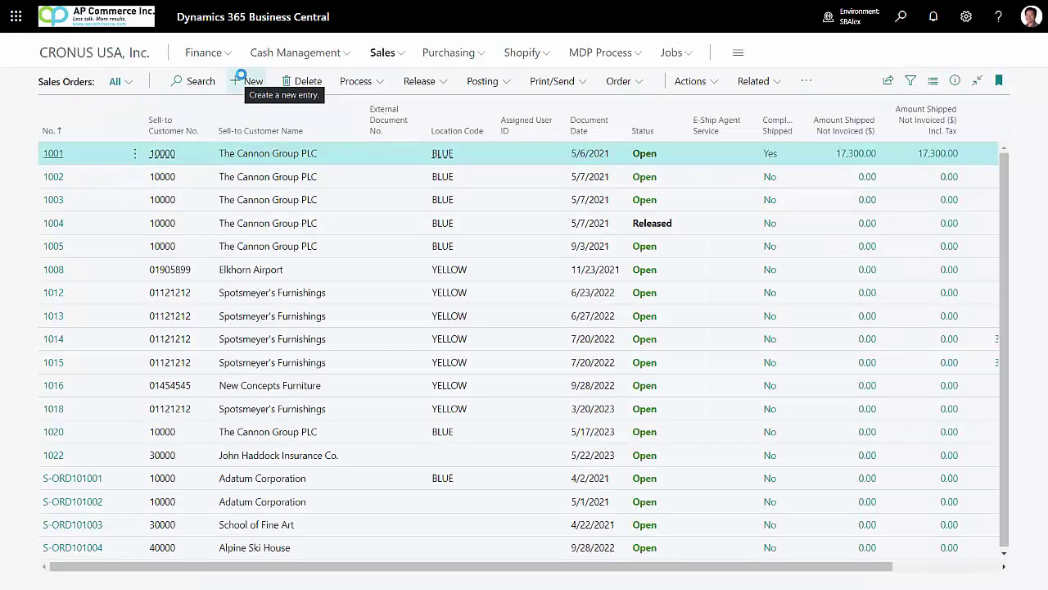
- Create a new sales order for the customer Spotsmeyer's Furnishings
click(246, 79)
click(271, 212)
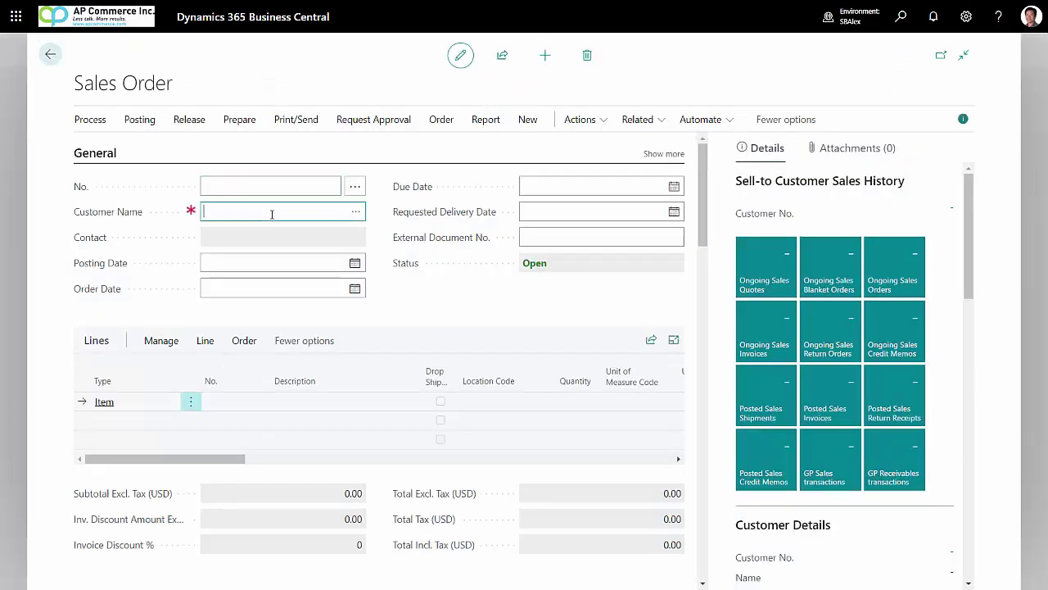
text(sp)
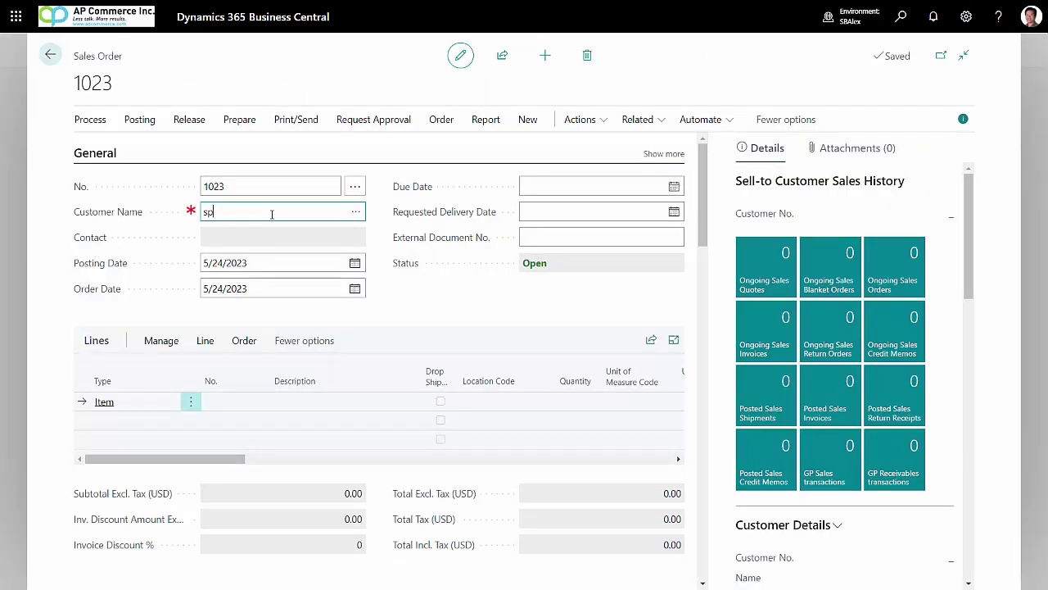
text(ot)
key(Return)
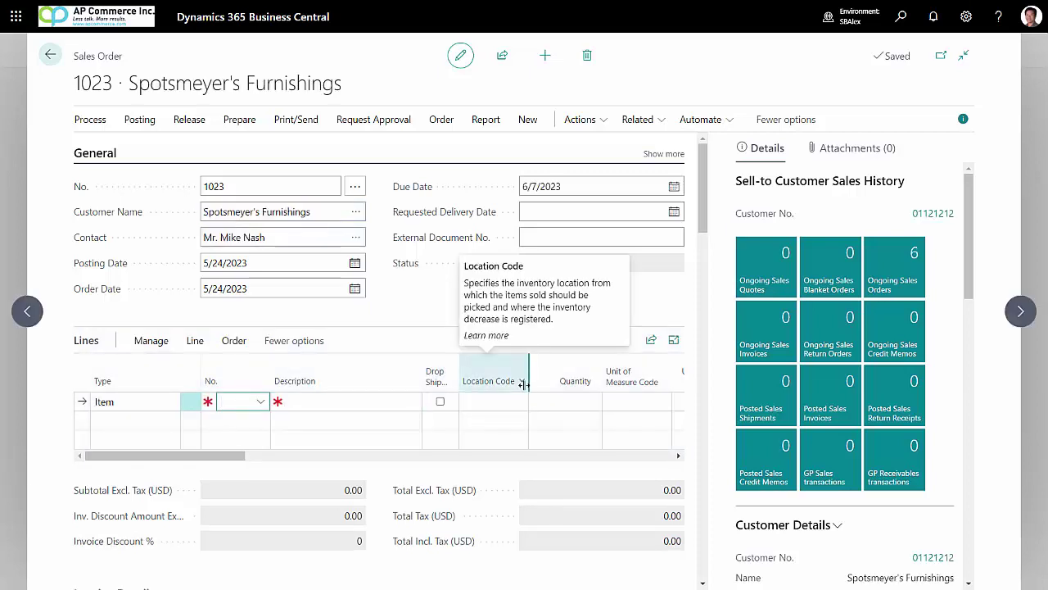
- Try item 1000 on the first order line and replace it with item 70000
text(1000)
key(Return)
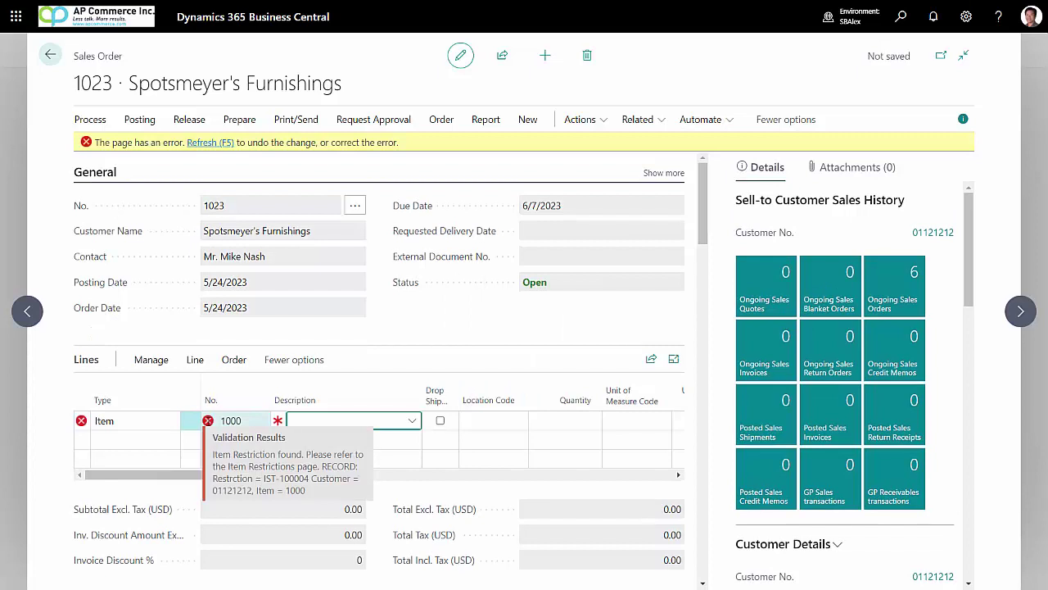
click(243, 416)
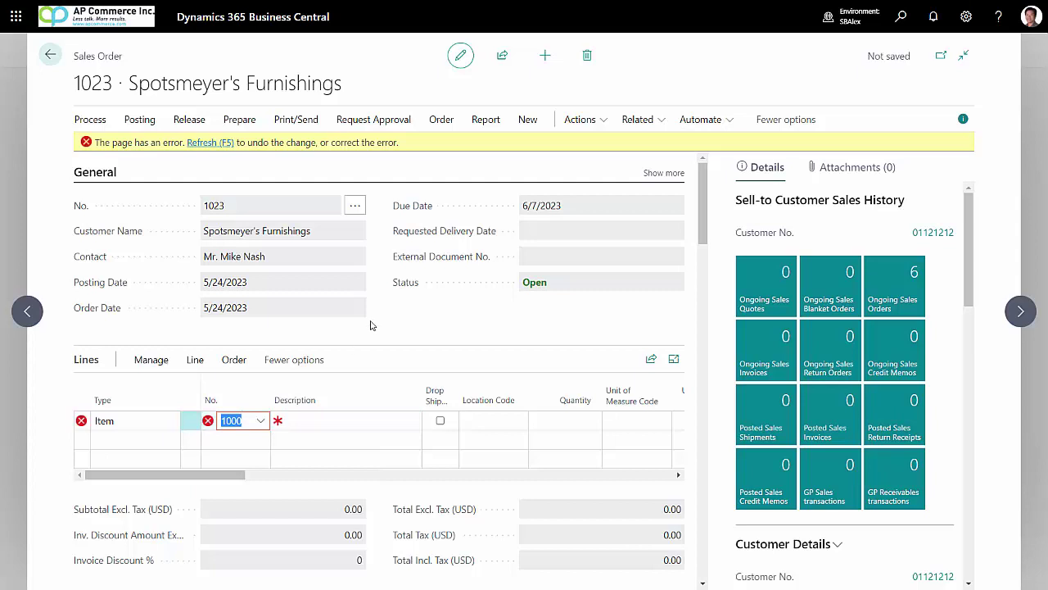
text(70000)
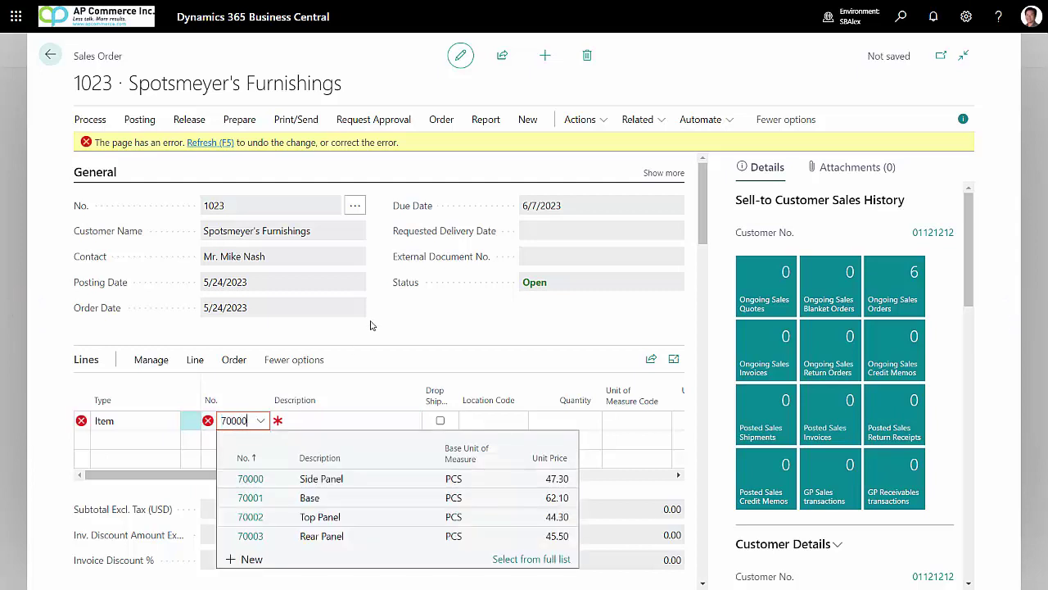
key(Tab)
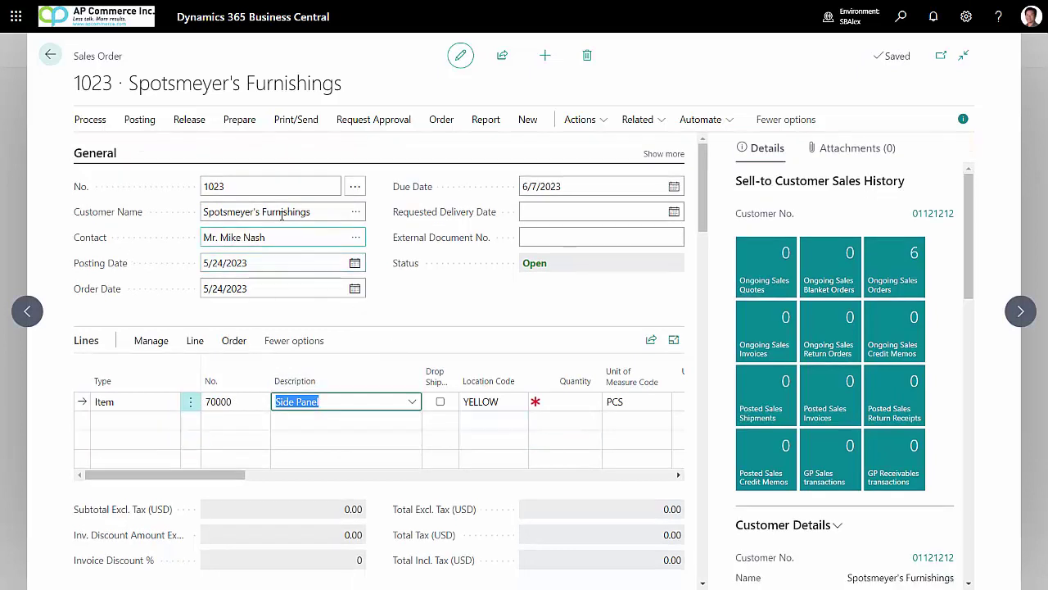
- Try to set the location code of the item 70000 order line to BLUE
click(497, 399)
text(blue)
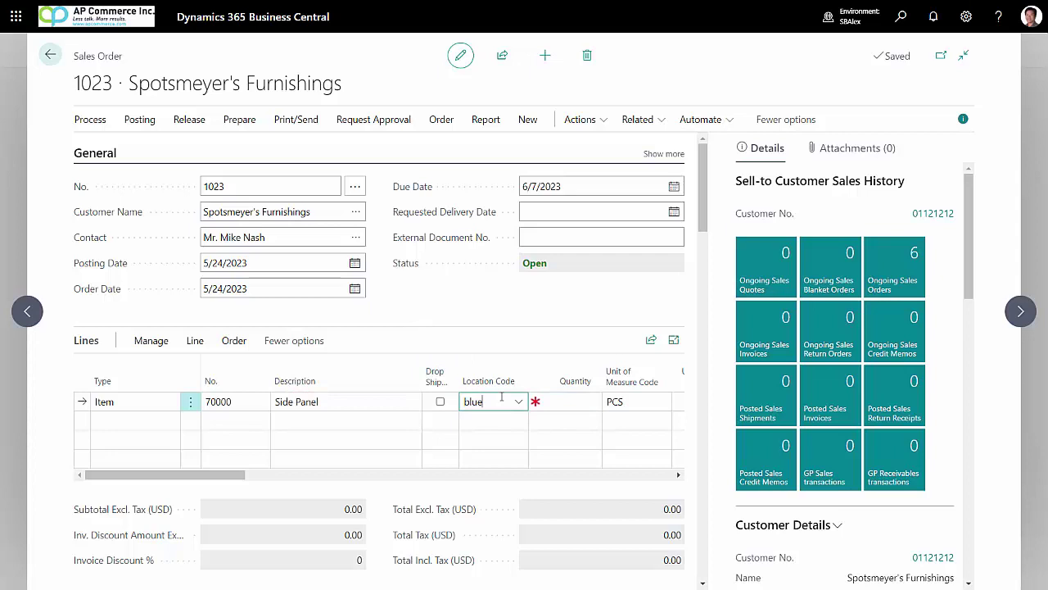
key(Tab)
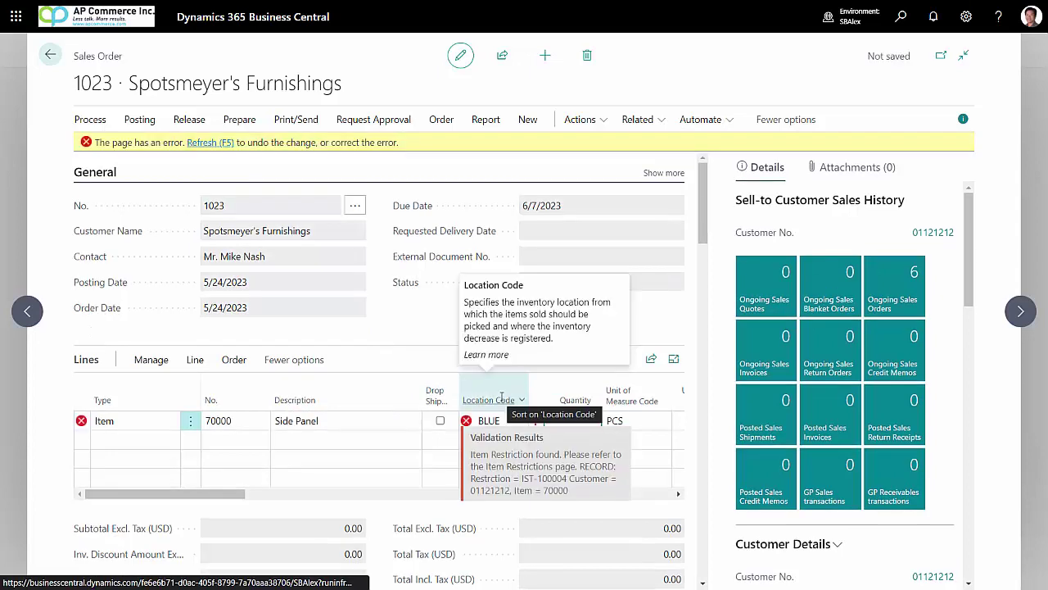
- Create a new item restriction described "Only items allowed to buy" and set it to Approved to
click(901, 17)
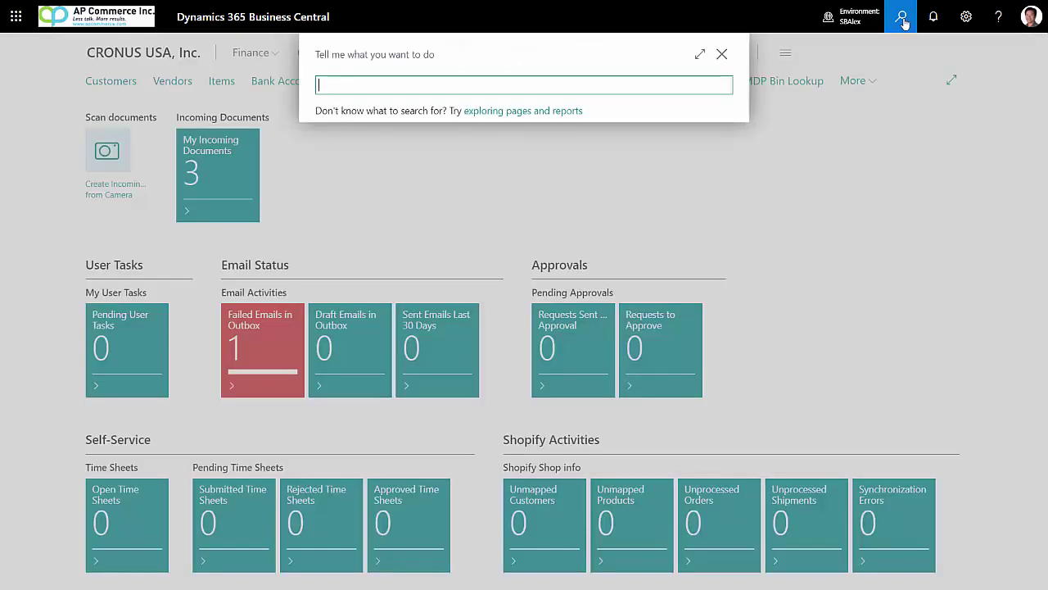
text(item r3es)
click(439, 327)
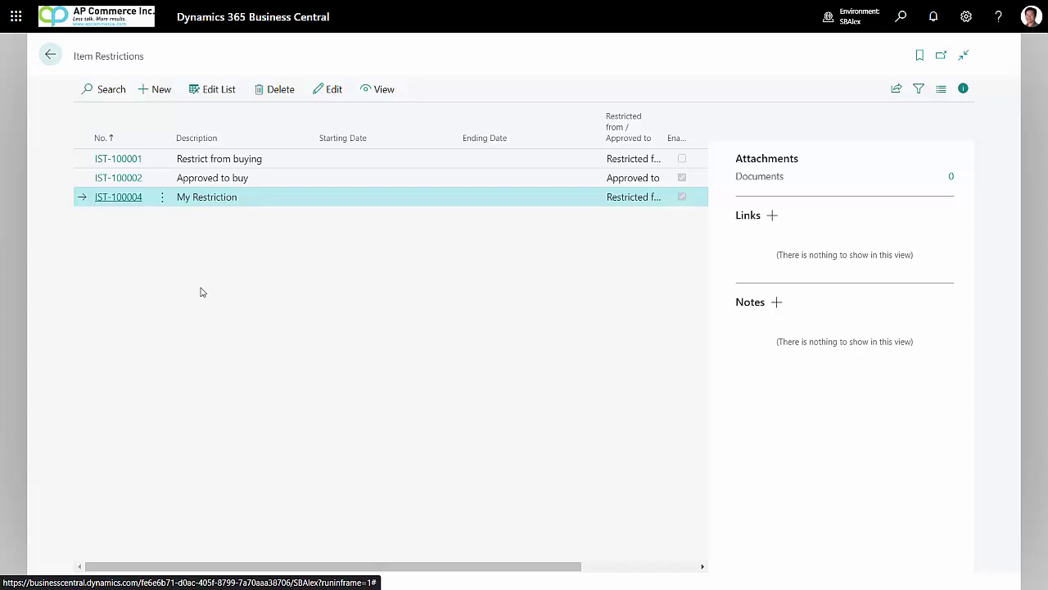
click(166, 89)
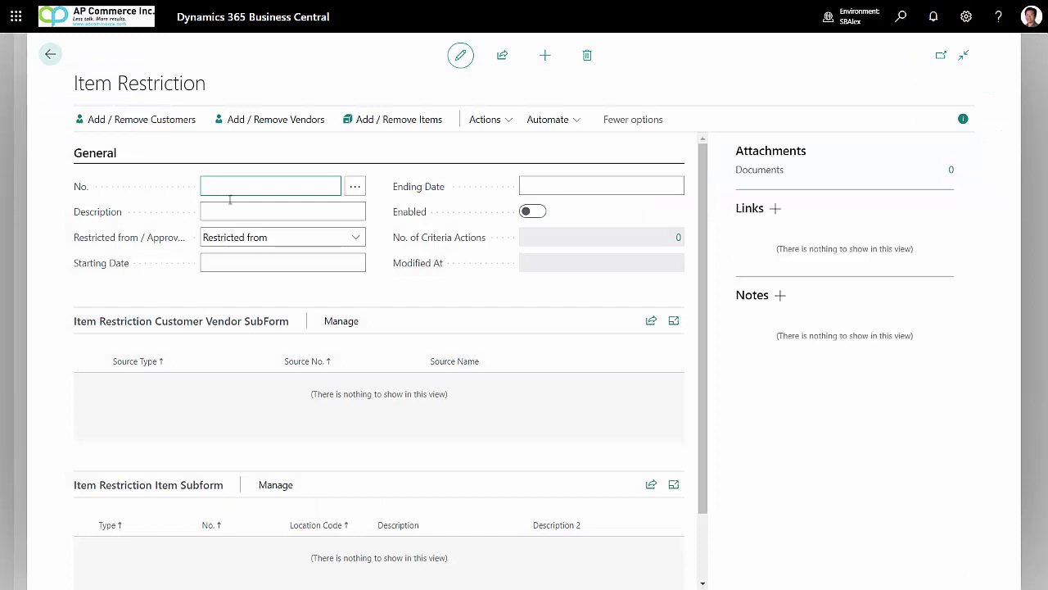
click(242, 210)
text(Only items allowed to buy)
click(243, 237)
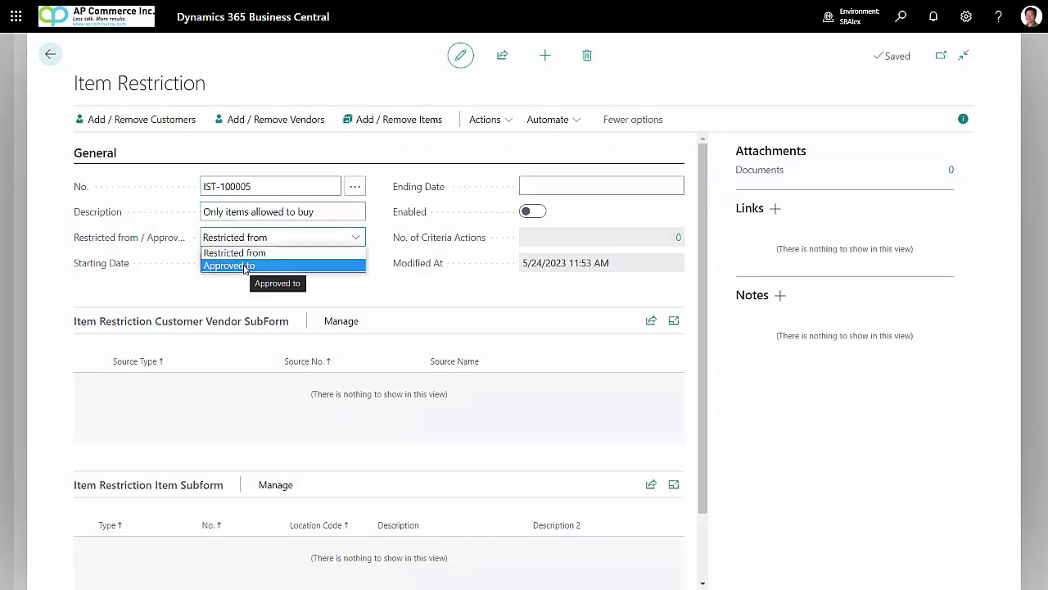
click(244, 265)
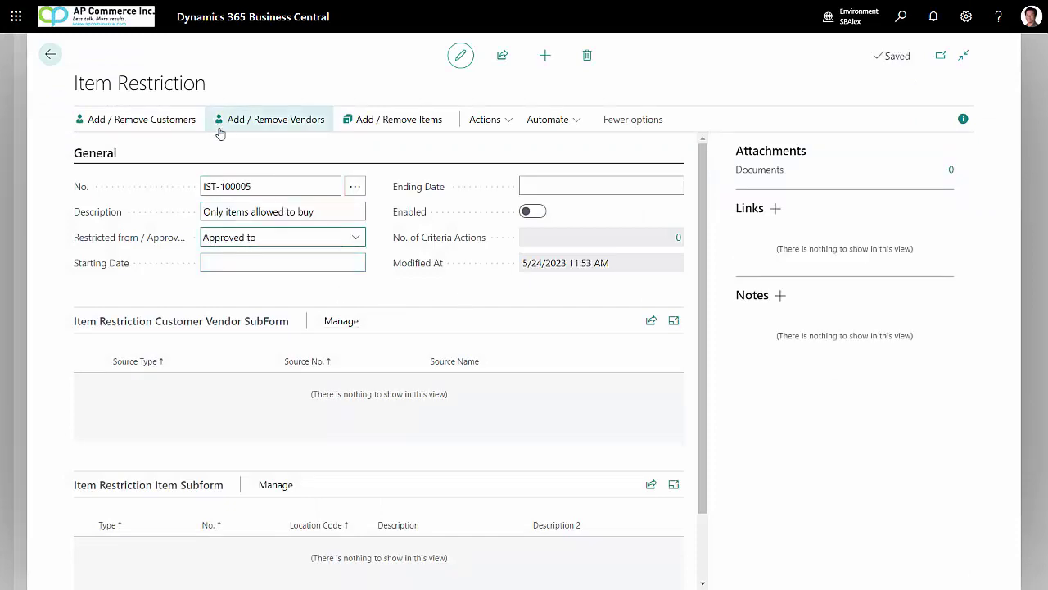
- Add the customer The Cannon Group PLC to the new restriction
click(168, 120)
click(537, 268)
text(10000)
key(Tab)
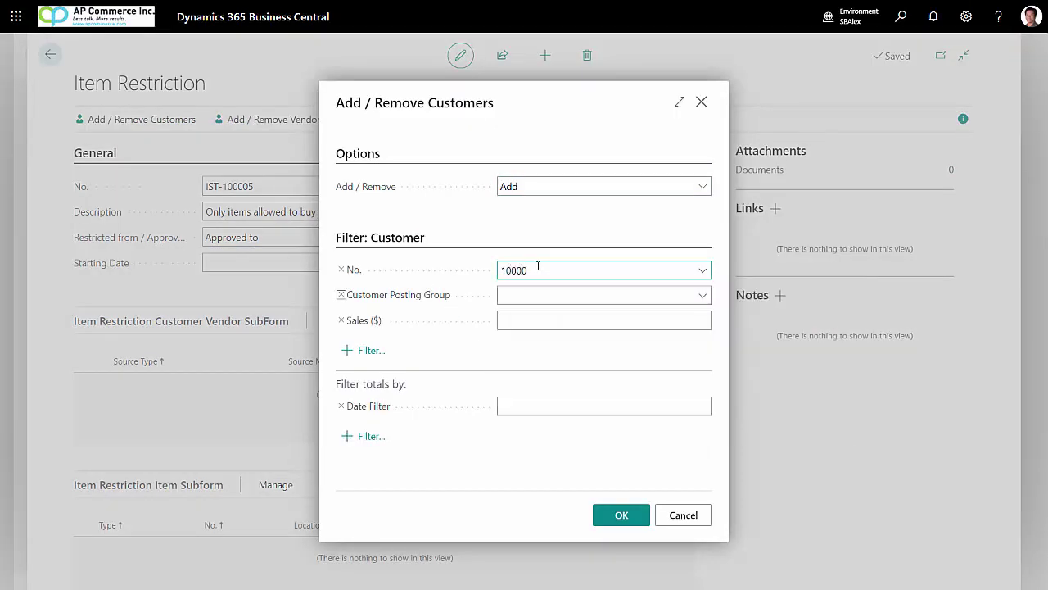
click(621, 514)
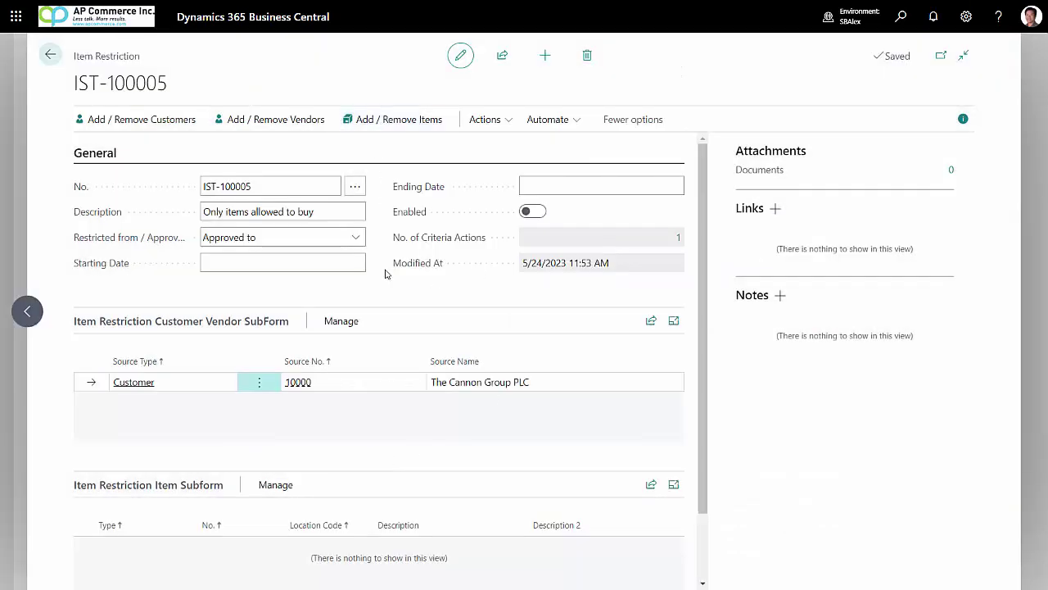
- Add item 70001 to the restriction's item list and enable the restriction
click(381, 122)
click(562, 251)
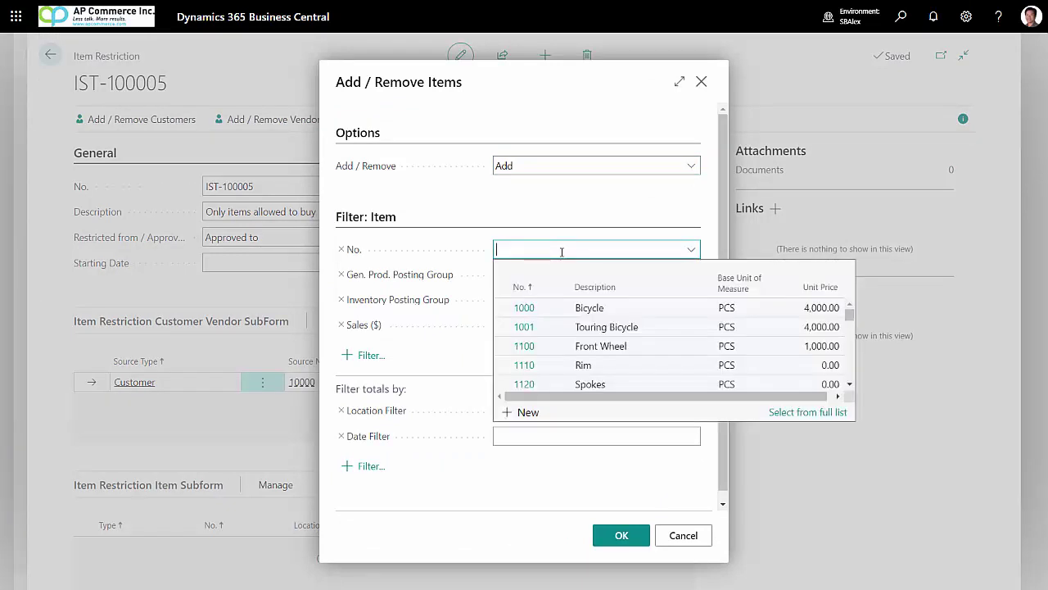
text(7000)
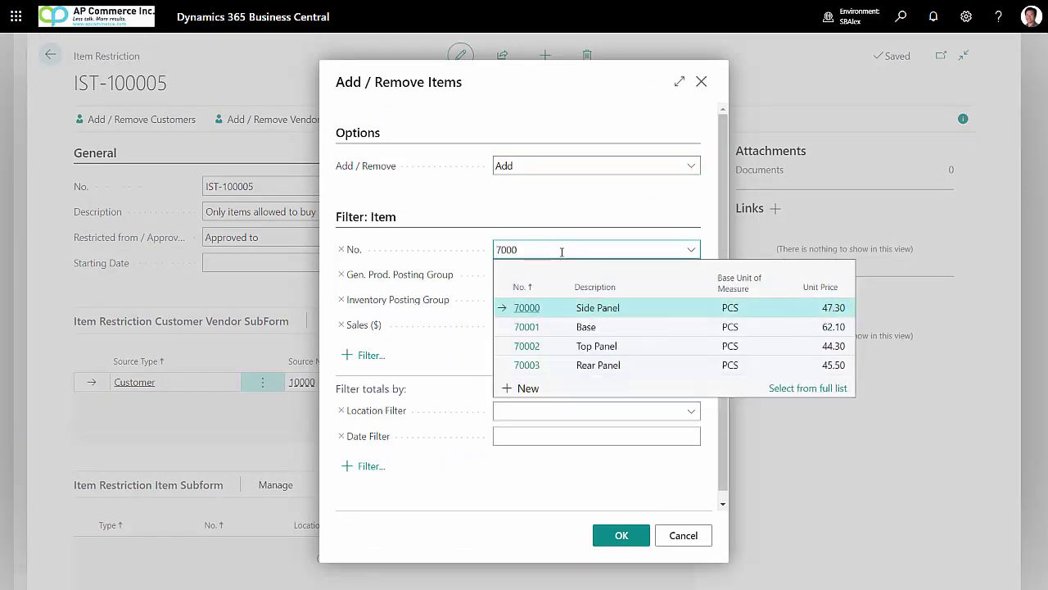
click(589, 324)
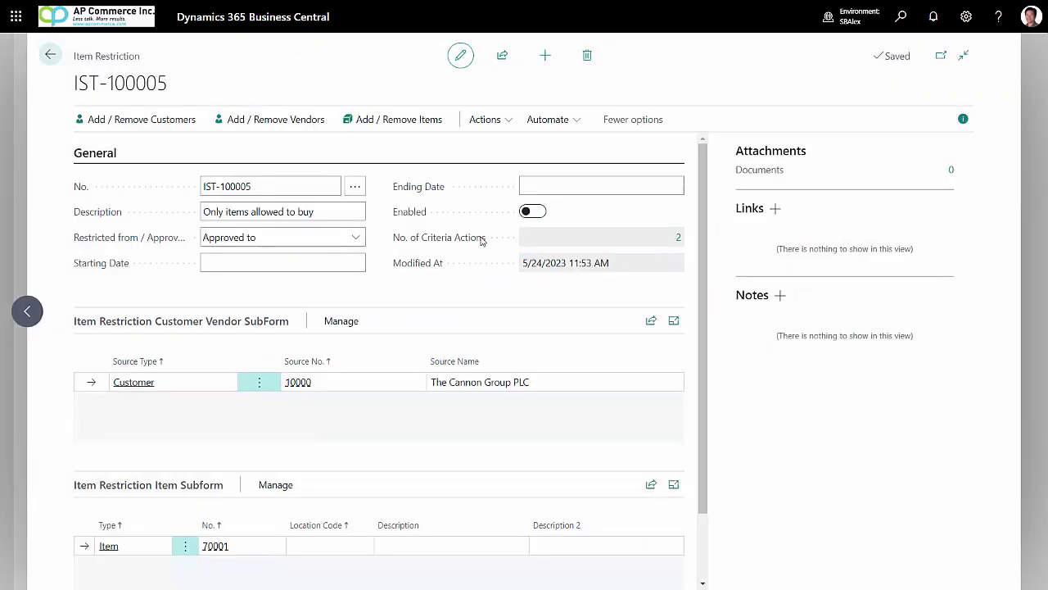
click(533, 210)
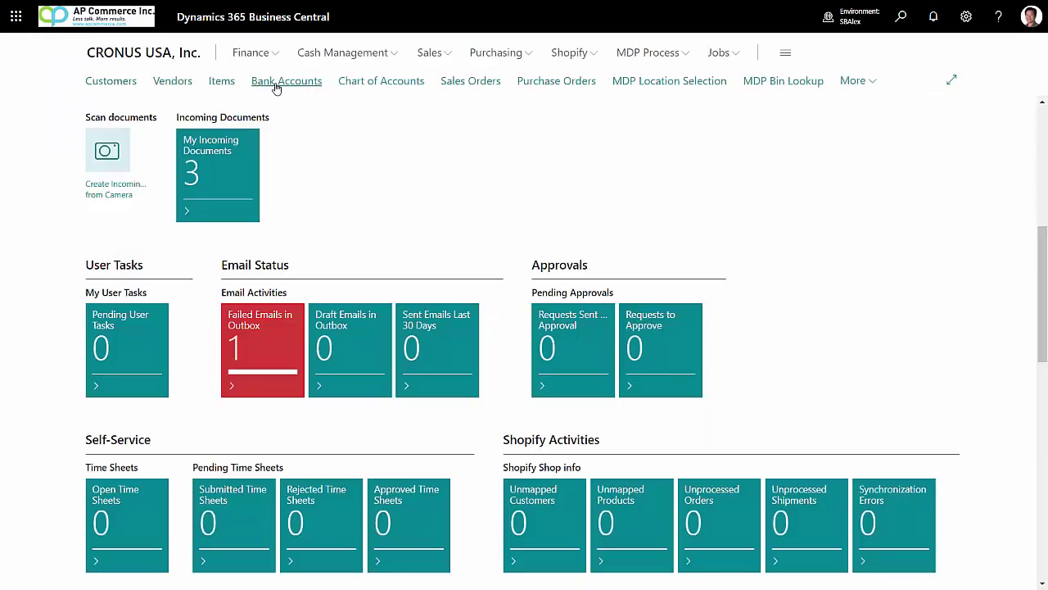
- Start a sales order for The Cannon Group PLC and try item 70000 on its first line
click(431, 58)
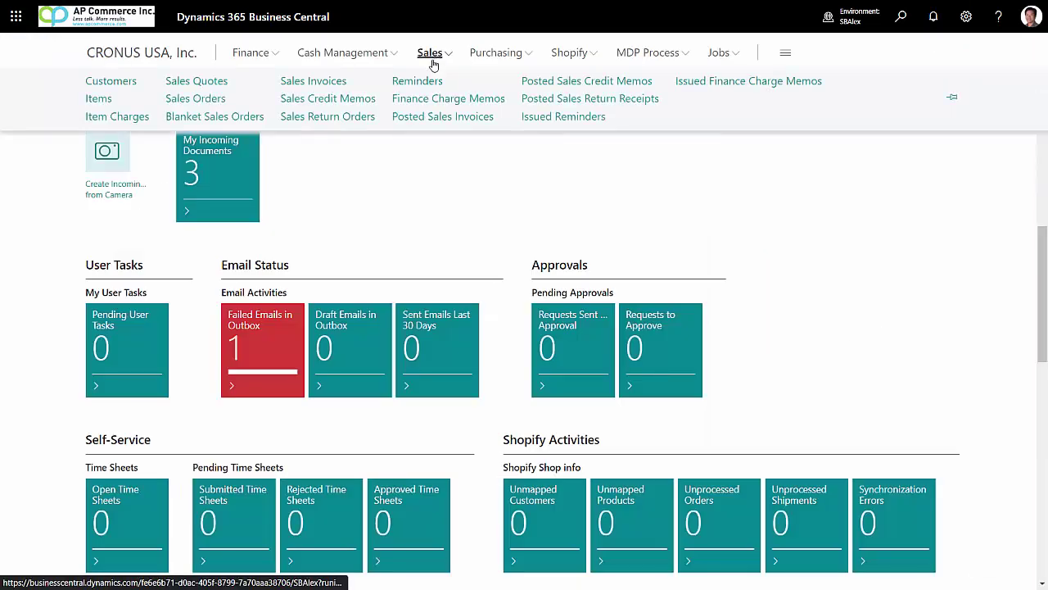
click(196, 98)
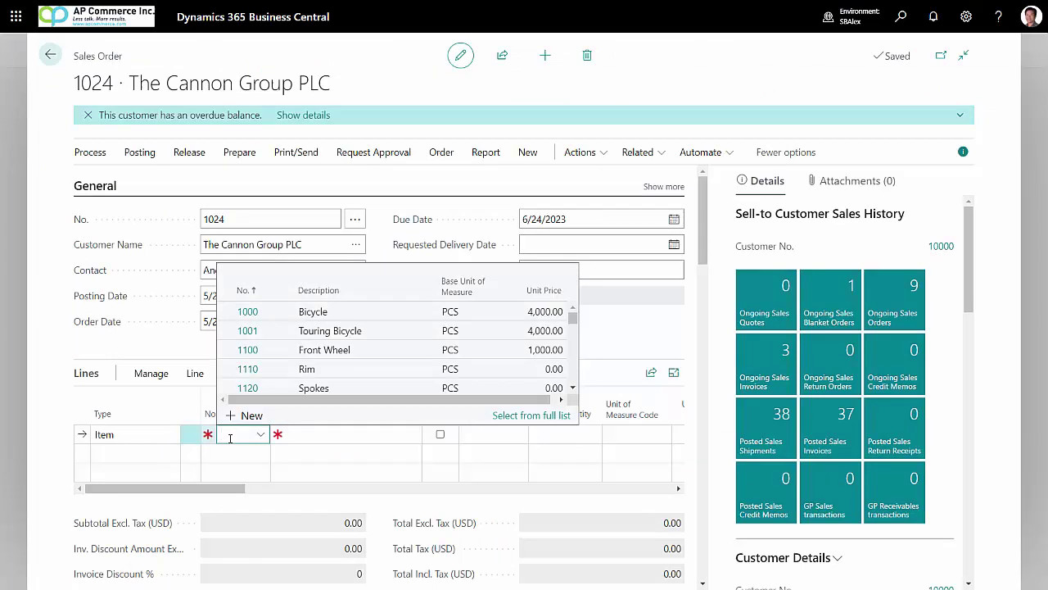
text(70000)
key(Tab)
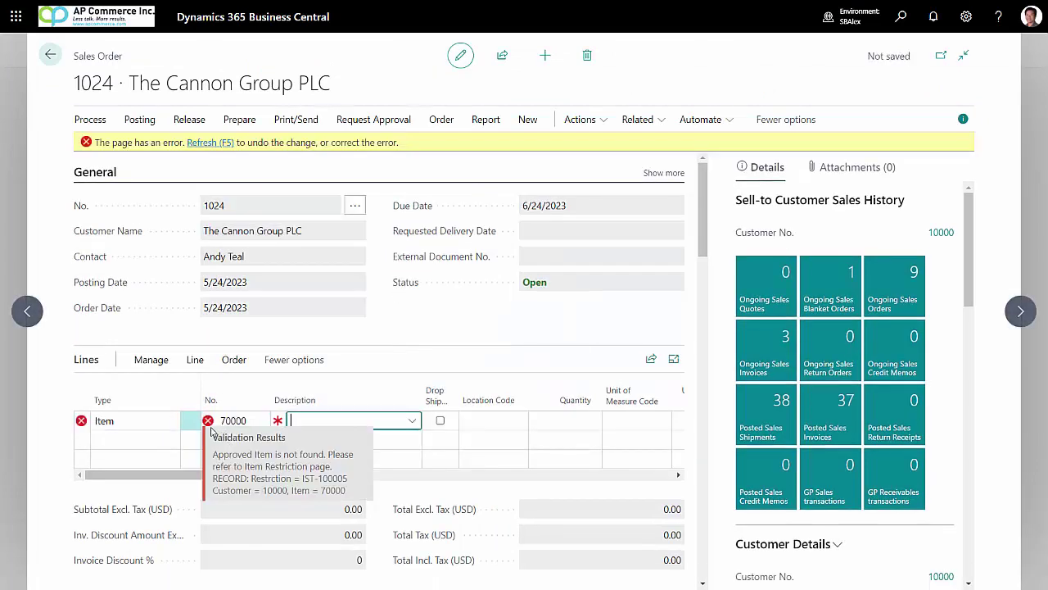
- Replace the first order line's item with 70001 and try a paint item starting with 7010 on the second line
click(246, 419)
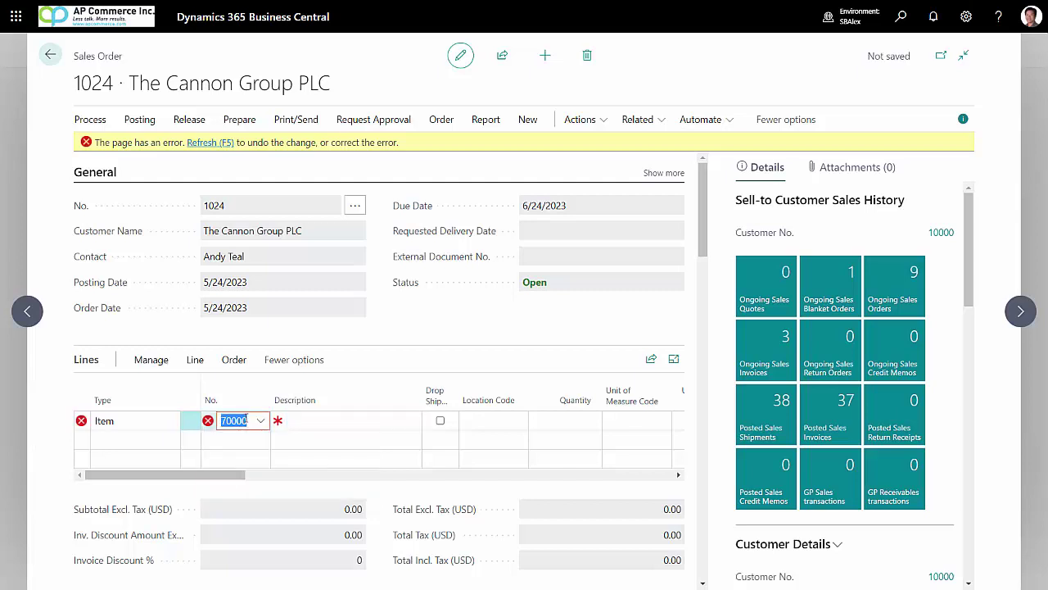
key(Tab)
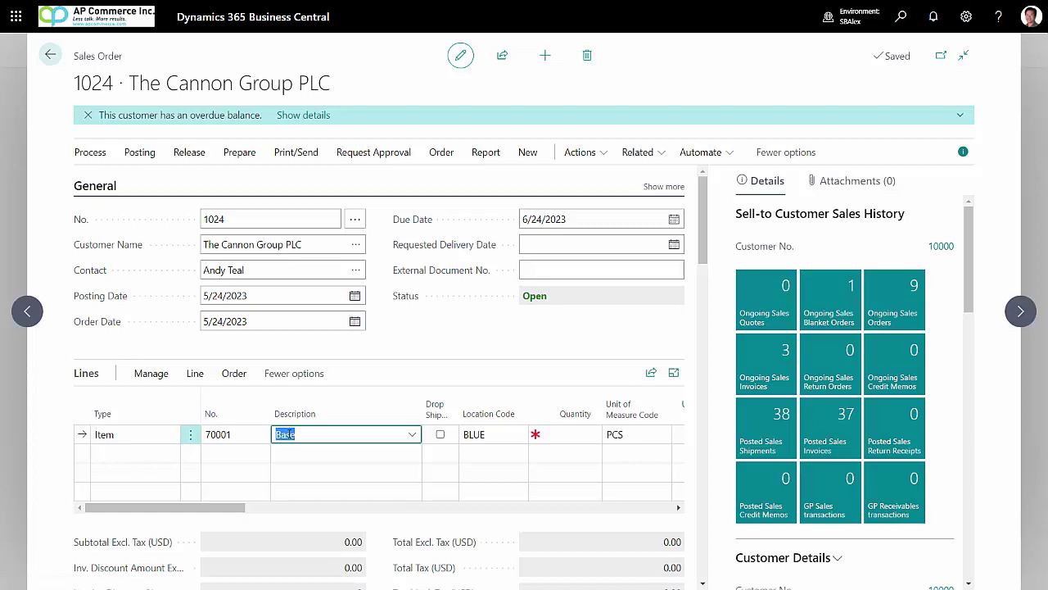
click(217, 457)
text(70)
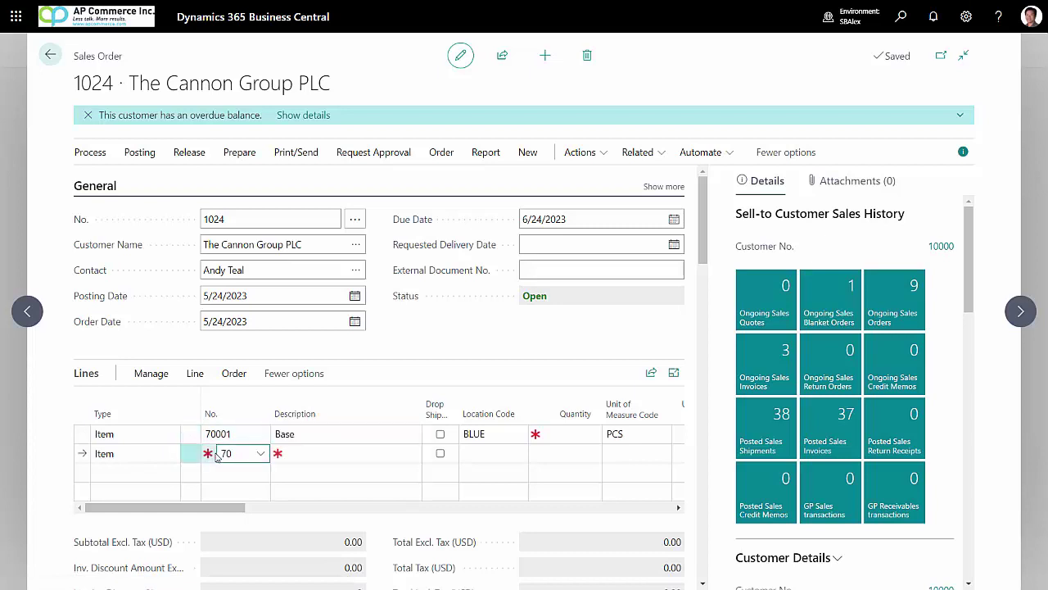
text(010)
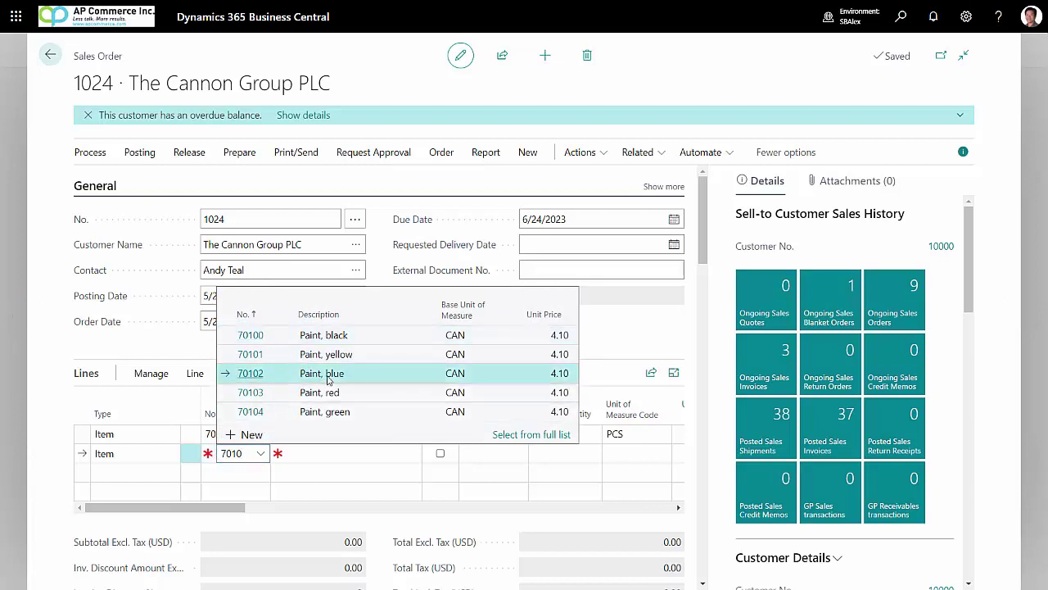
key(Tab)
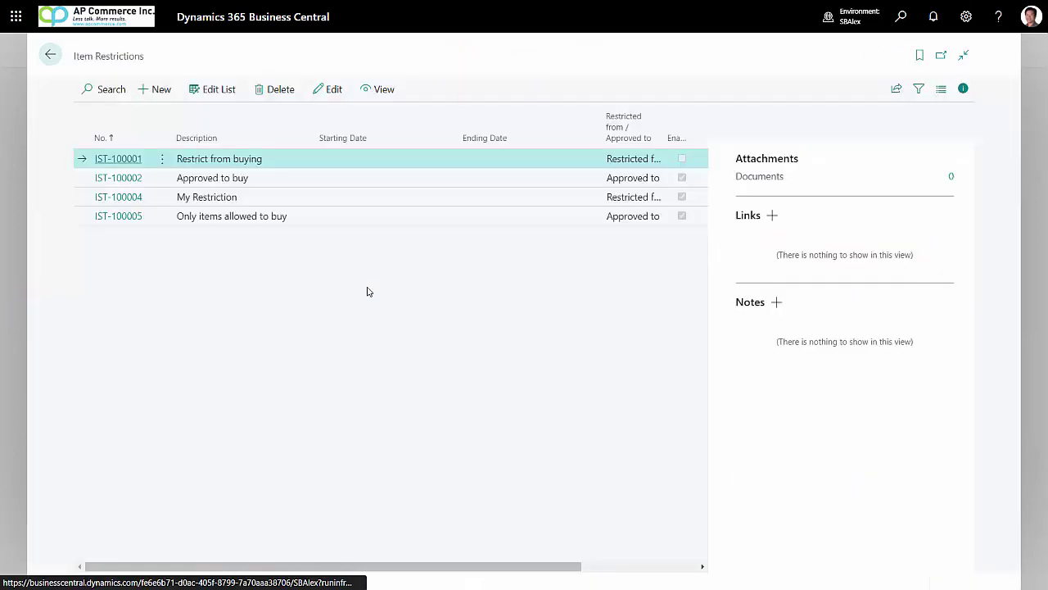
- Open the "Only items allowed to buy" restriction from the Item Restrictions list
click(122, 216)
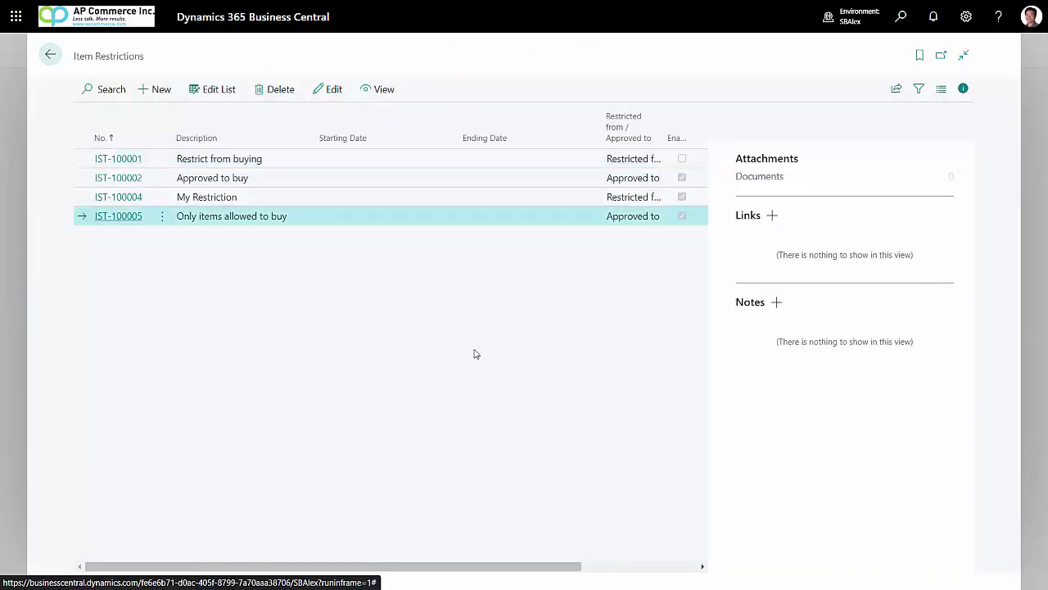